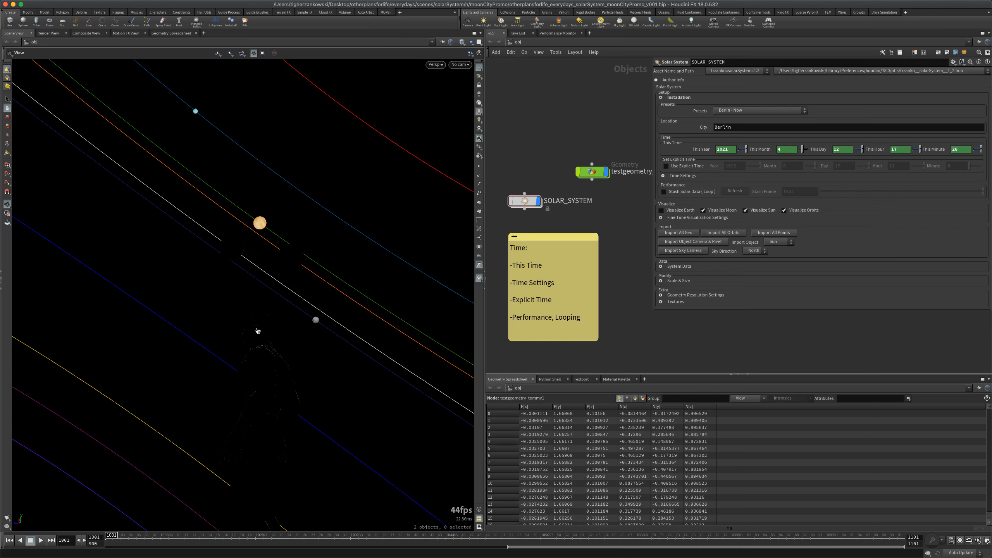
Switch to the browser, close and reopen the Live 3D Solar System Houdini HDA product page, and return to Houdini
key(super+Tab)
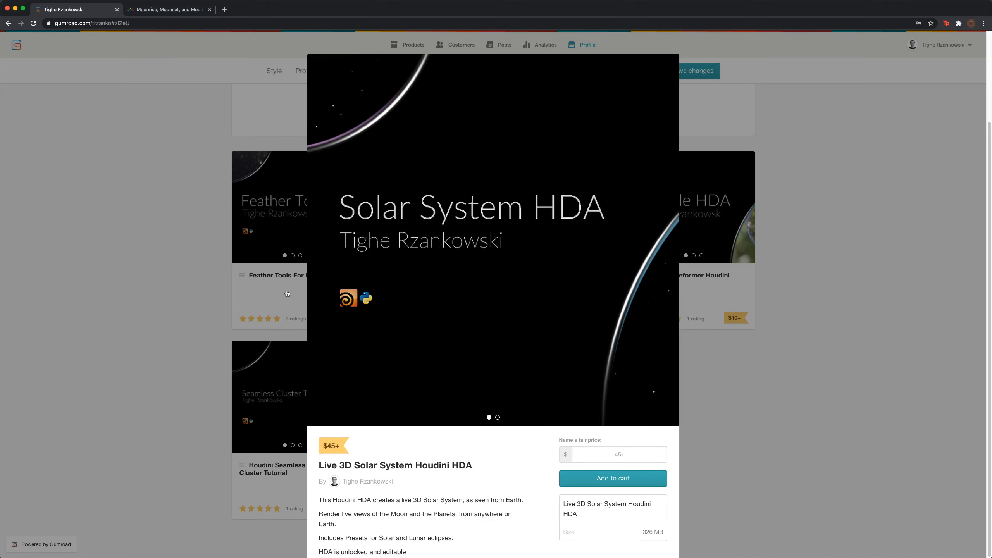
click(150, 172)
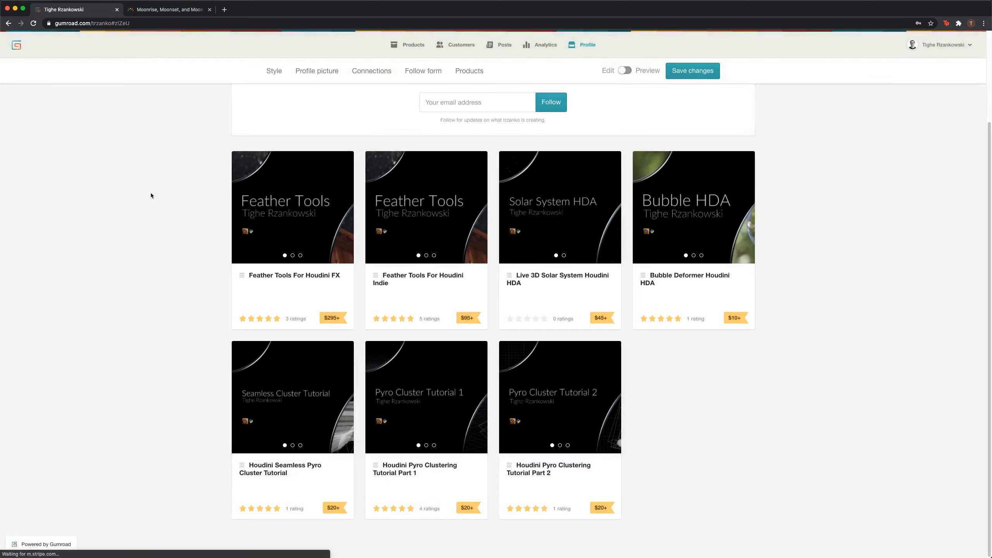
click(539, 281)
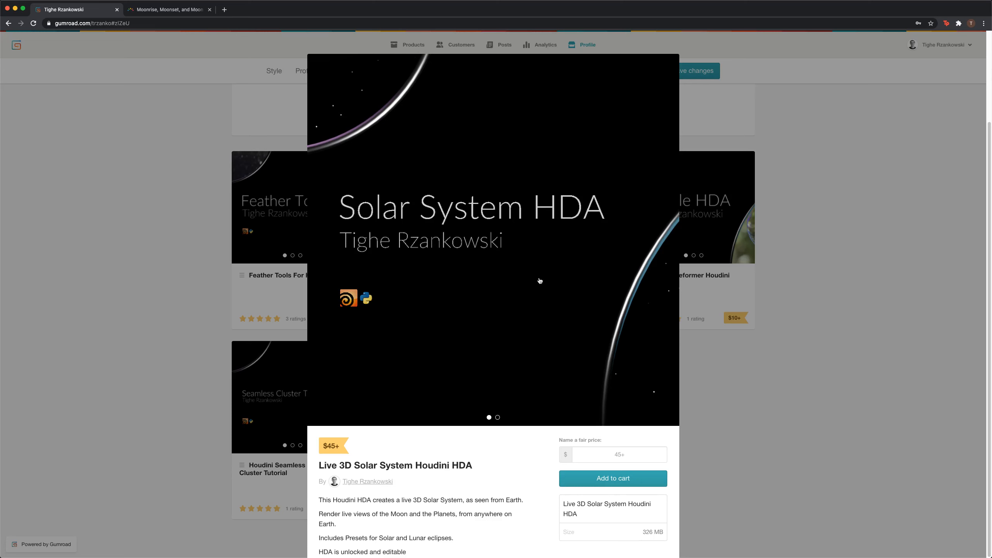
key(super+Tab)
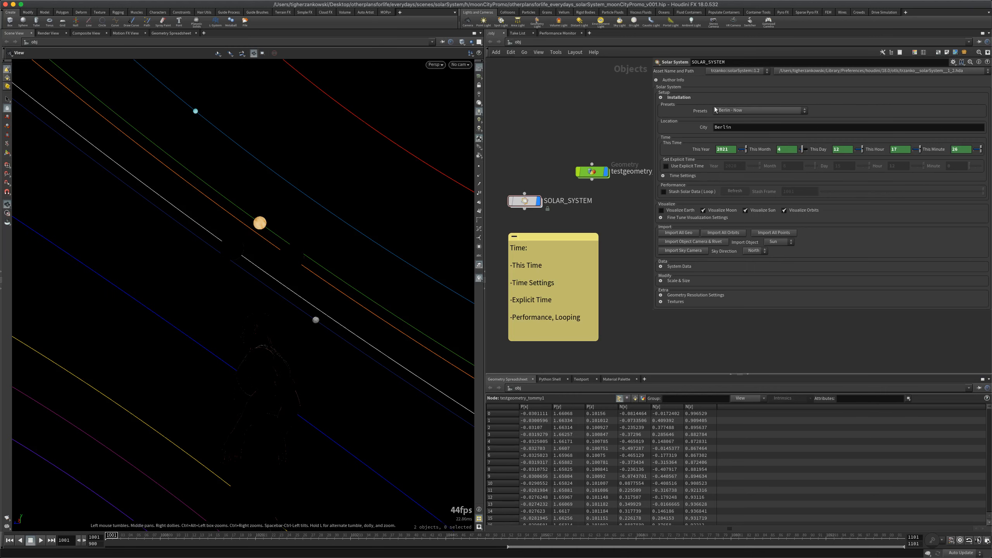
Choose the Berlin - Now preset for the solar system and switch the viewport to headlight-only lighting
click(725, 113)
click(735, 121)
click(479, 104)
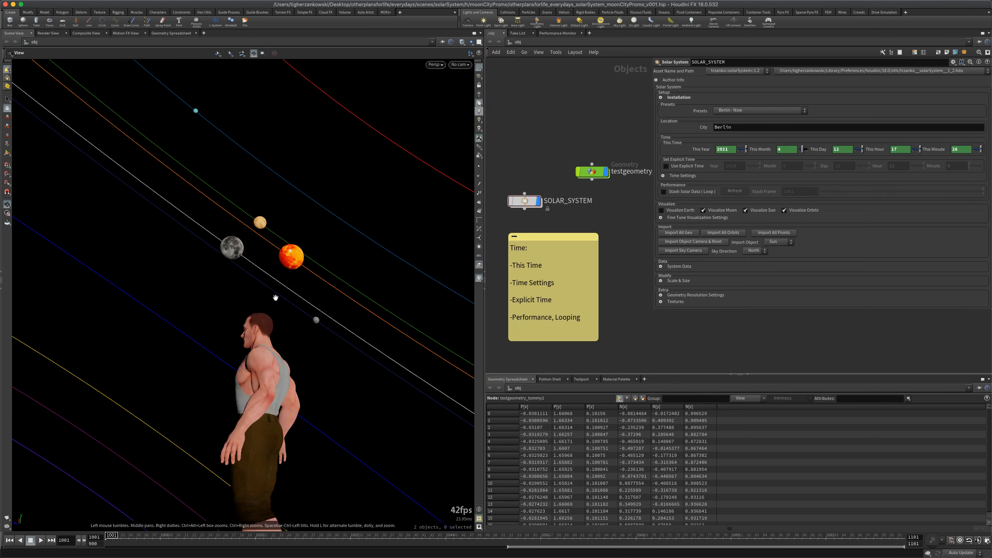
drag(261, 319, 359, 359)
Place the testgeometry_tommy1 node directly above the SOLAR_SYSTEM node in the network
drag(595, 173, 543, 159)
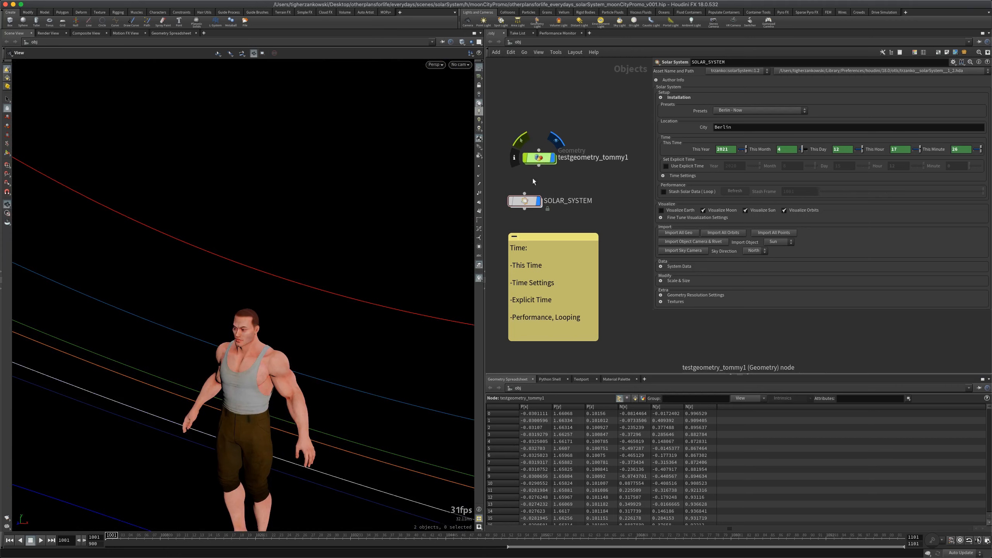
drag(259, 321, 202, 275)
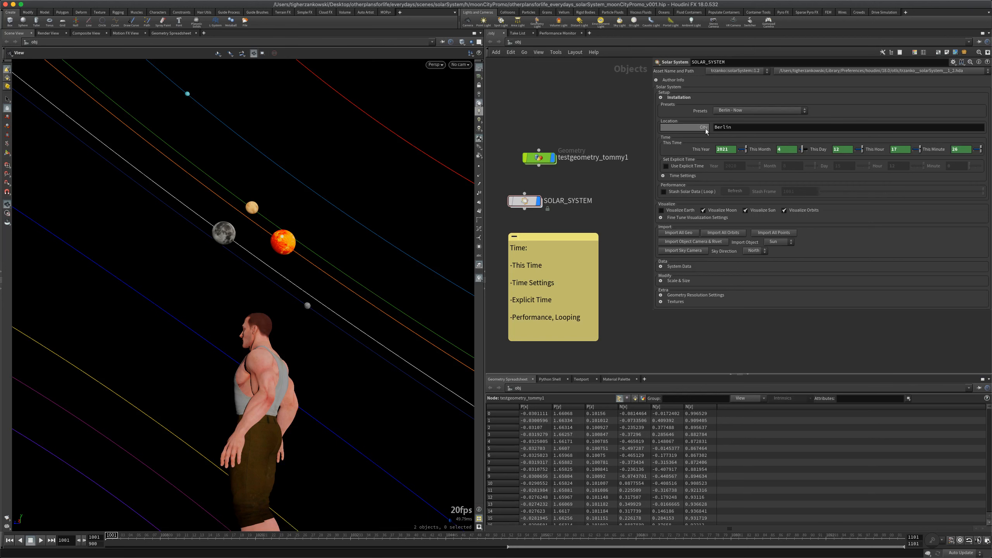
mouse_move(705, 131)
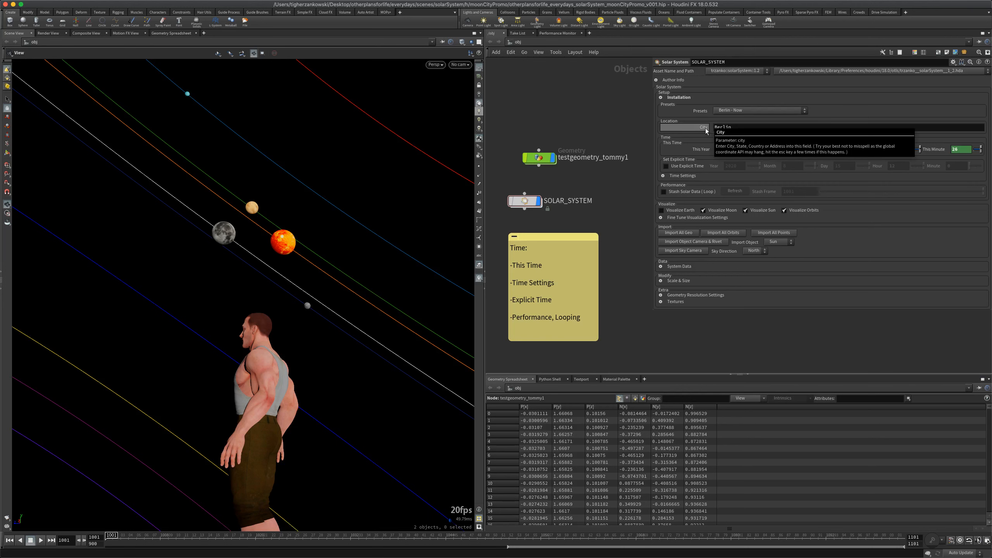
Switch the viewport to normal scene lighting and compare the moon with the moonrise and moonset page in the browser
click(479, 112)
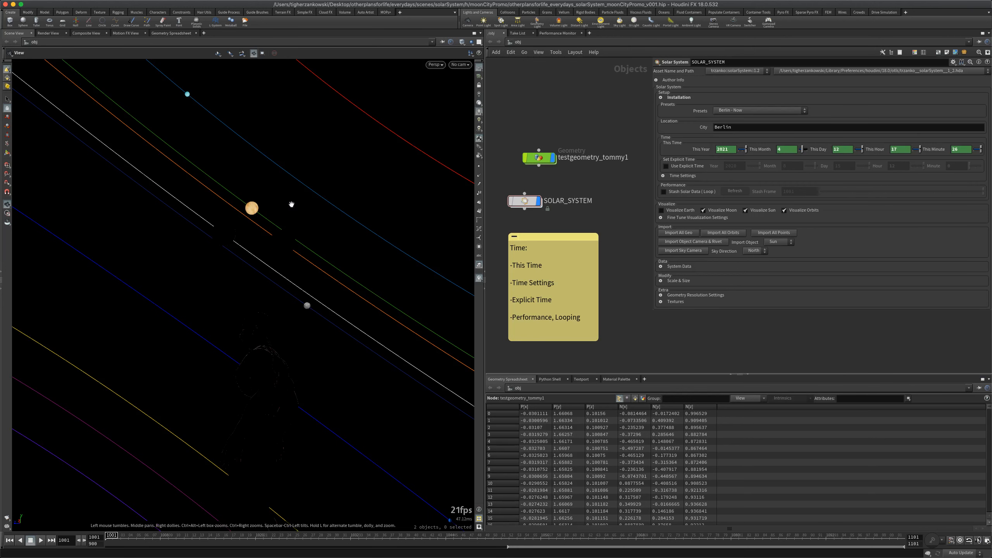
drag(225, 231, 231, 234)
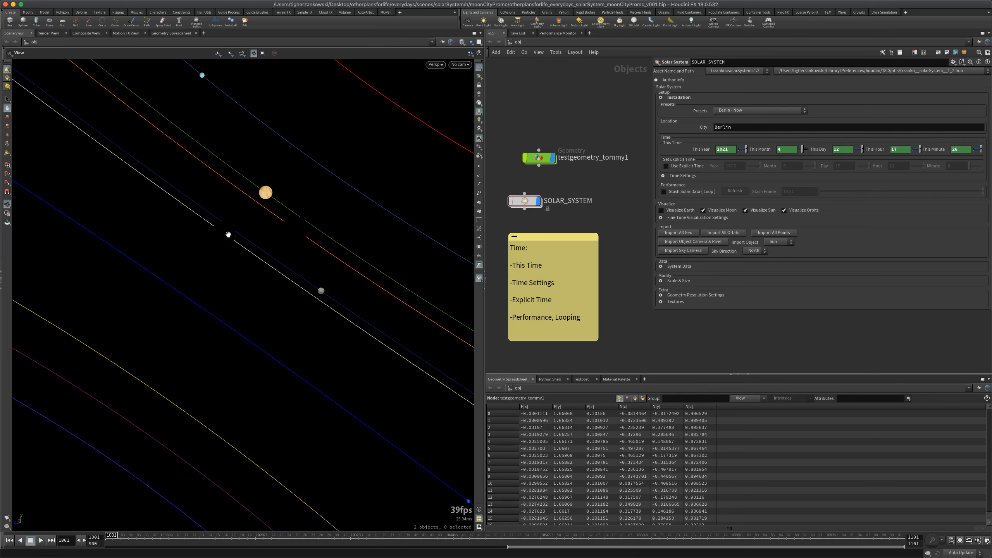
drag(228, 226, 229, 233)
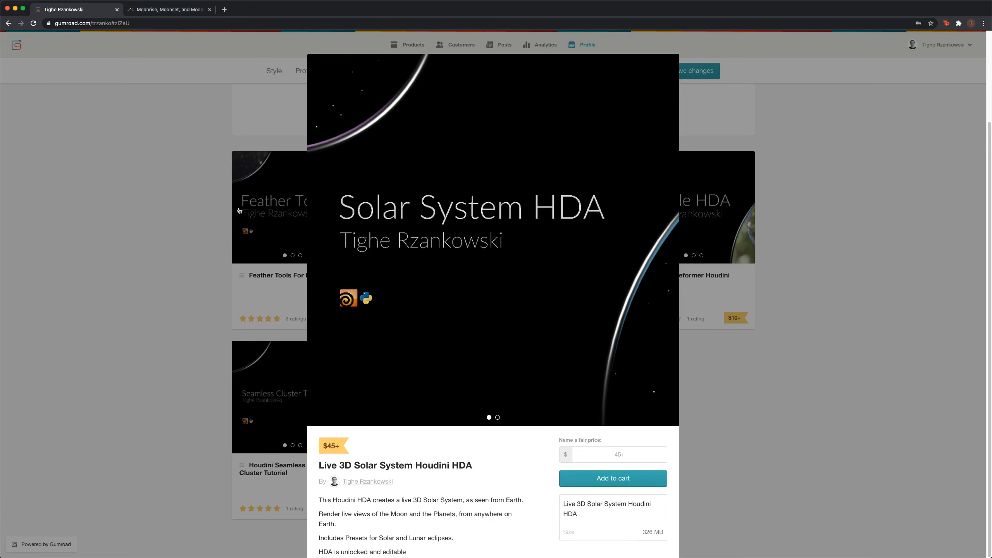
click(168, 9)
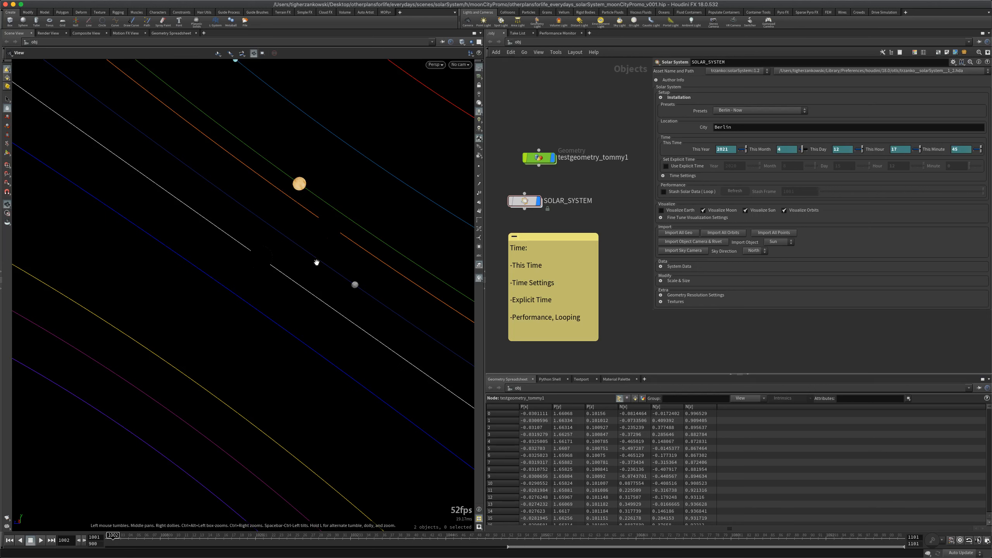
Switch the viewport to headlight-only lighting and look through the SOLAR_SYSTEM/C_moon camera
click(479, 104)
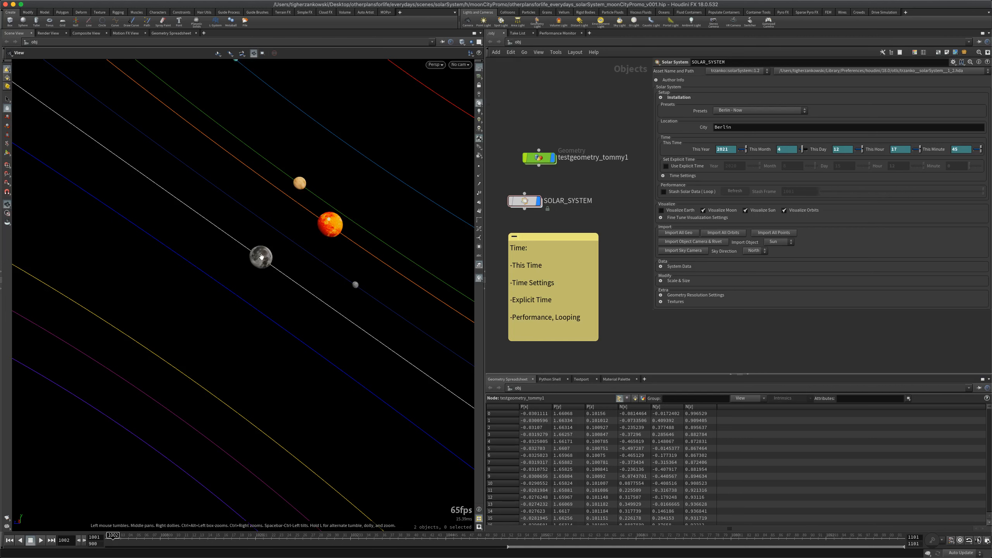
click(453, 65)
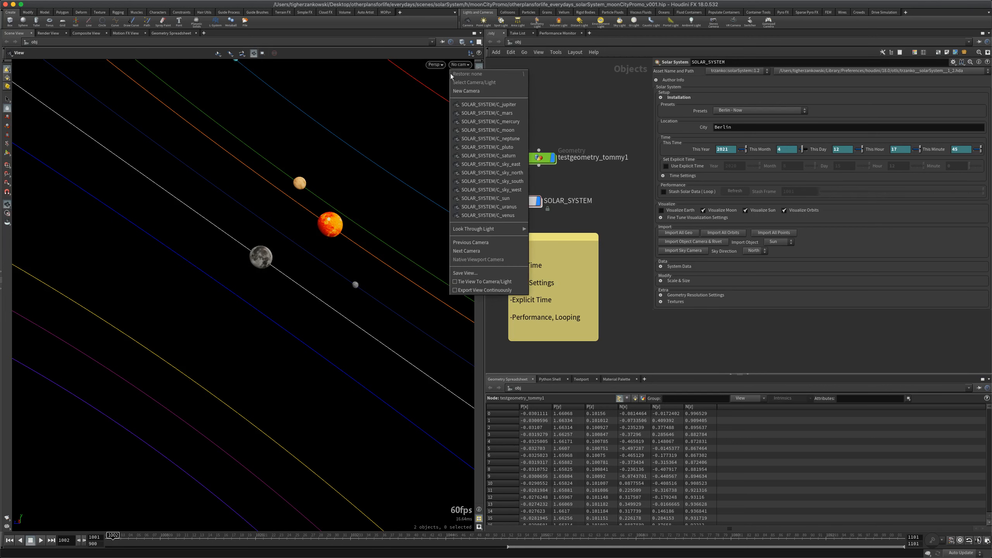
click(488, 130)
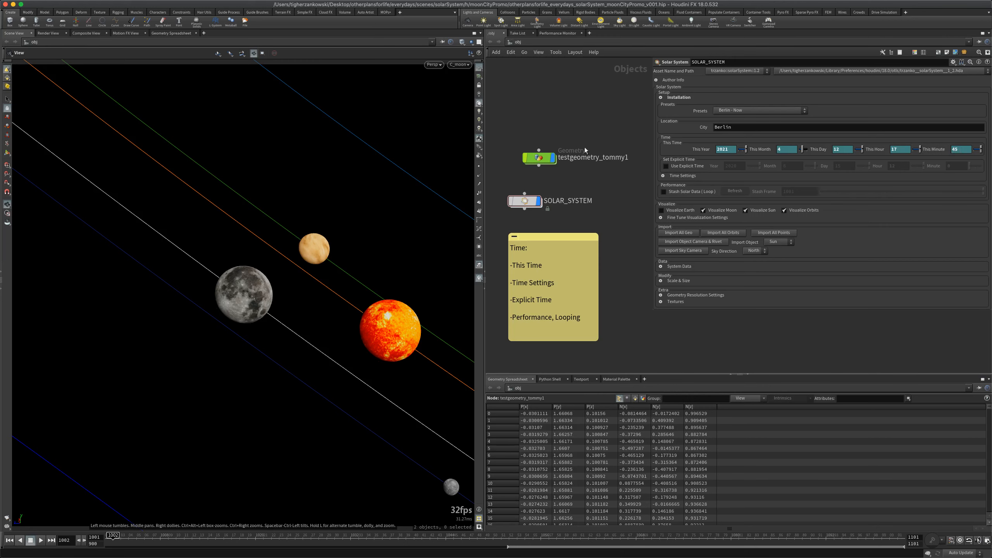
Step the timeline from frame 1001 to 1002 and expand the solar system's Time Settings
click(12, 540)
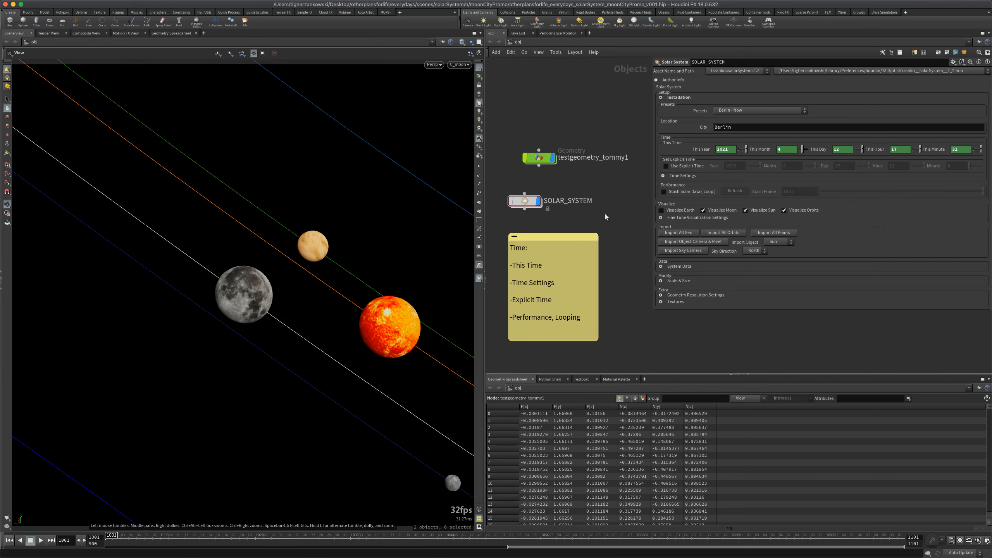
key(Right)
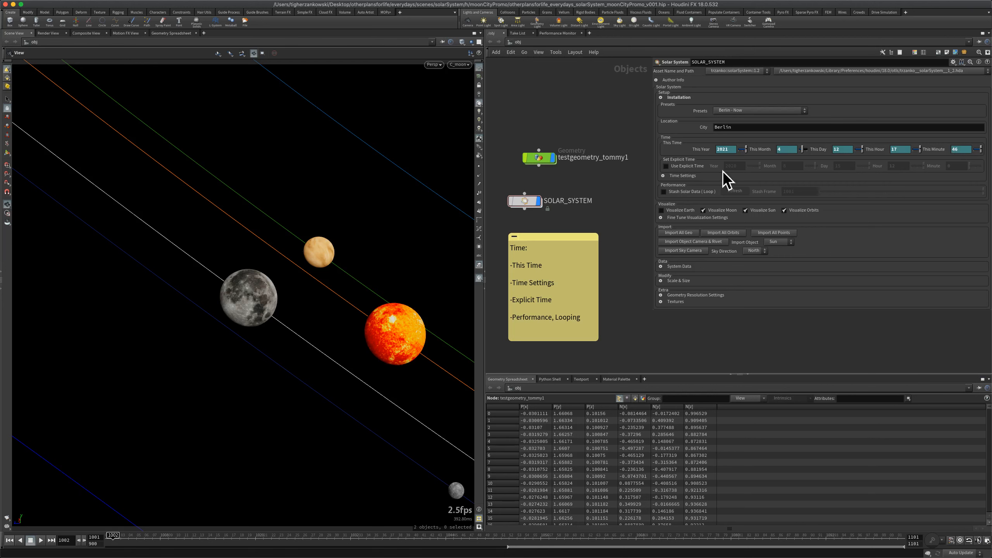
click(685, 175)
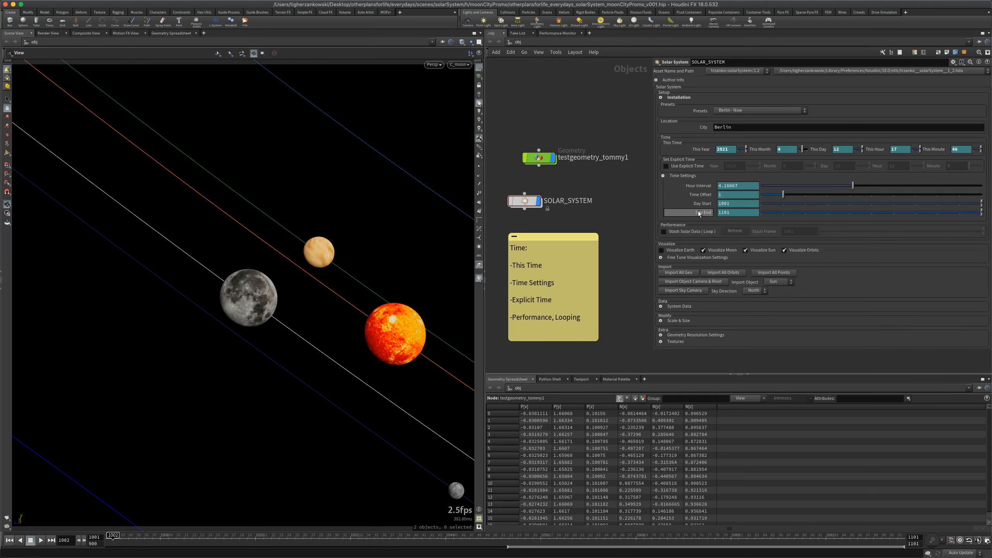
mouse_move(706, 189)
Set the global animation end frame to 1241
double_click(918, 545)
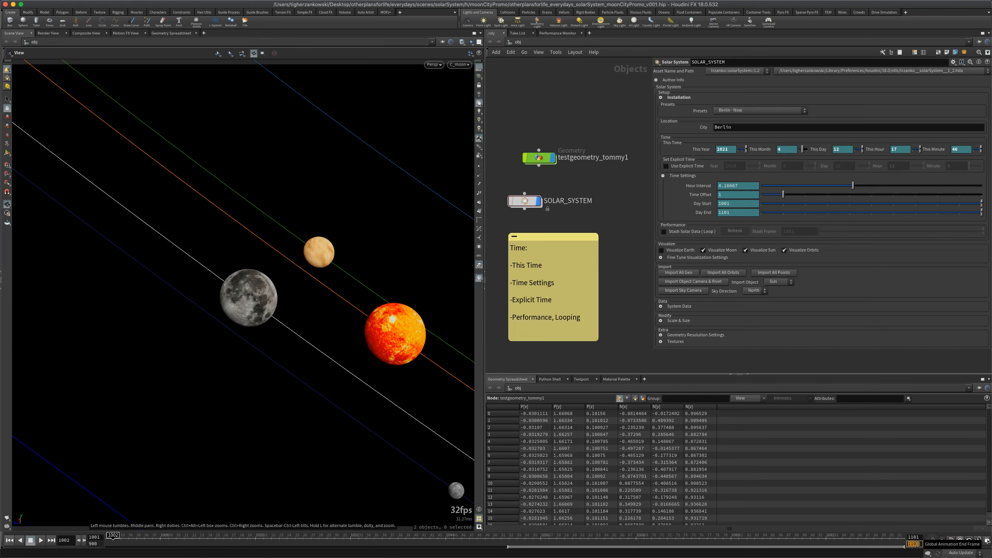
text(1241)
key(Return)
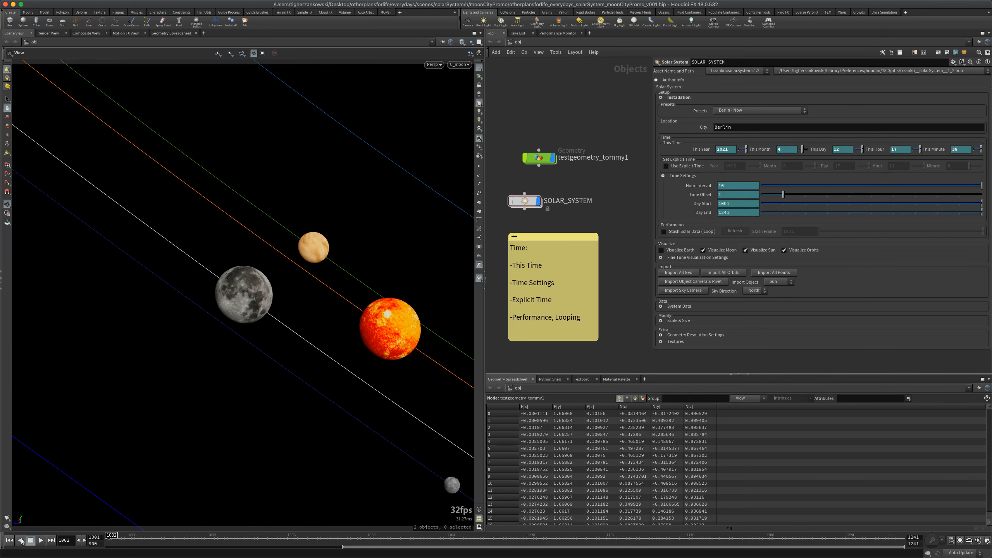
Return to frame 1001 and advance frame by frame to 1006, watching the This Time values
click(9, 540)
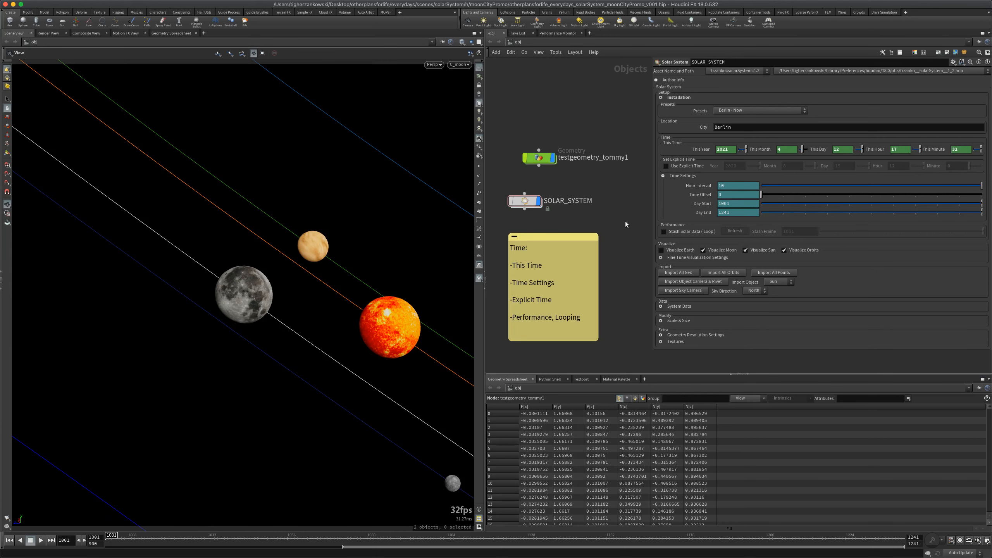
key(Right)
key(Right)
key(Right)
key(Right)
key(Right)
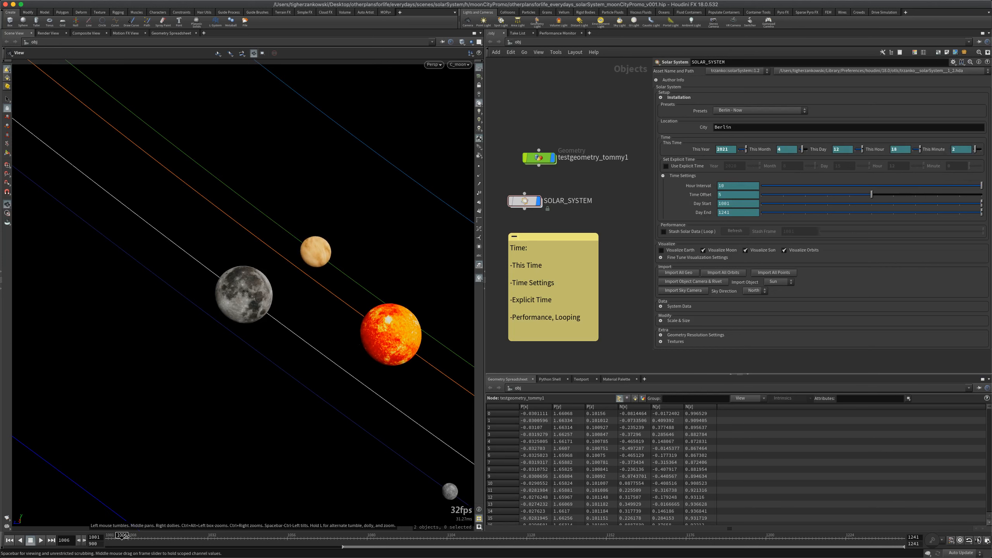
Reveal the expression behind the Hour Interval parameter and switch back to its value
click(706, 186)
click(706, 187)
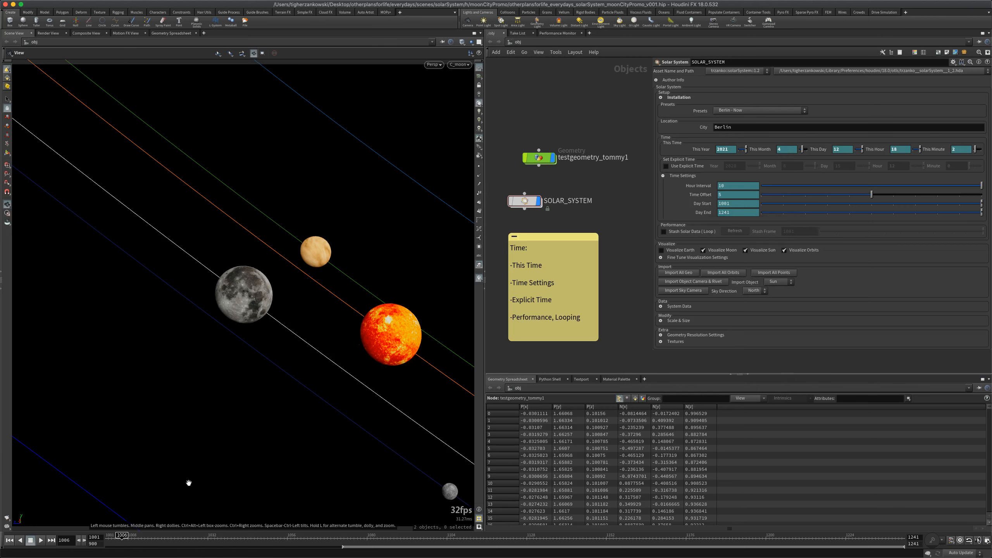
Compare the solar system at first frame 1001 and last frame 1241, then scrub the timeline to frame 1097
click(11, 542)
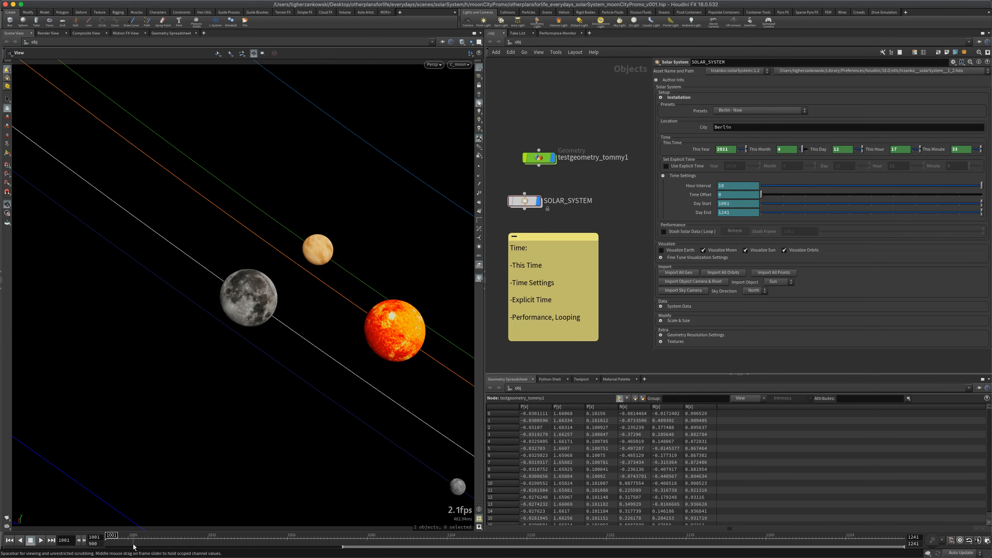
click(51, 540)
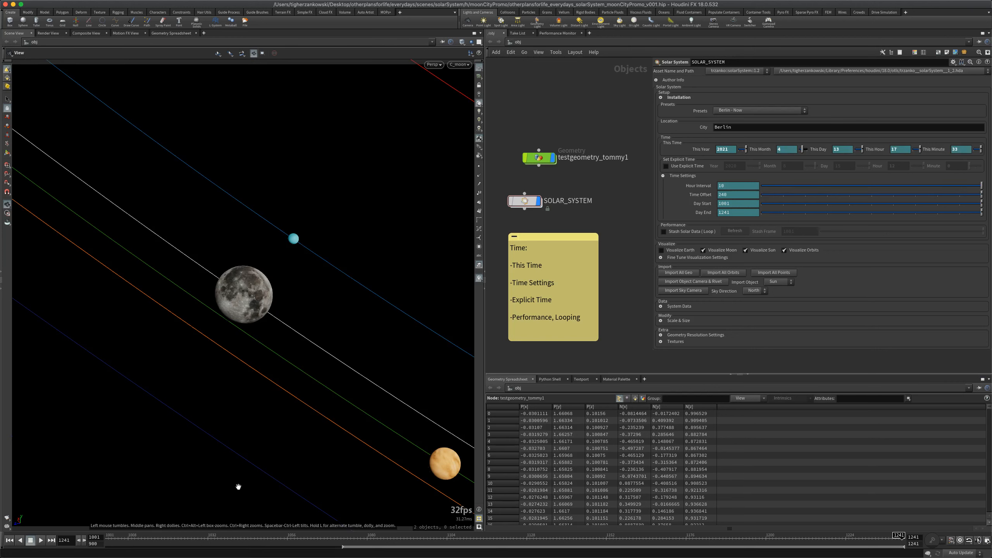
click(113, 538)
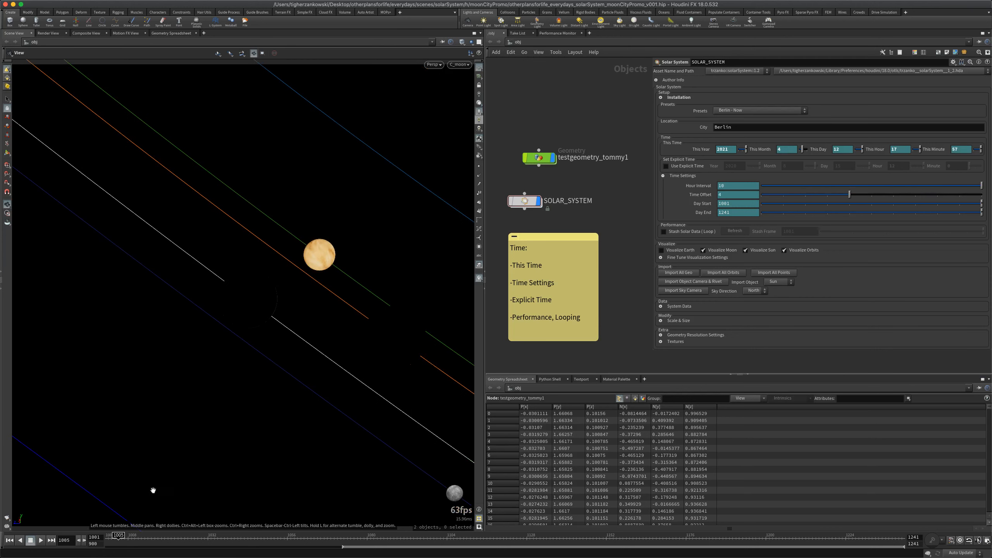
drag(174, 538, 419, 542)
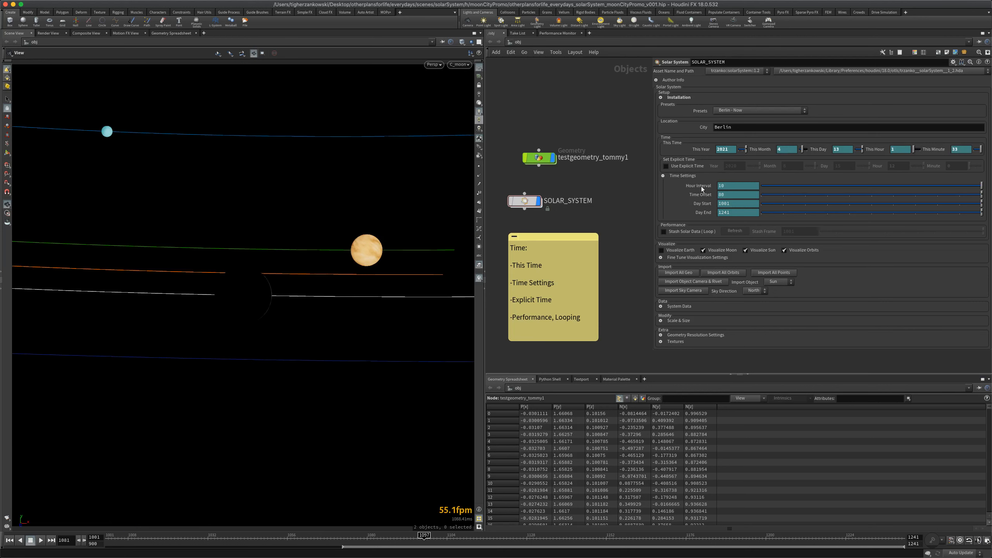
Inspect the expressions behind Day End, Time Offset and Hour Interval, returning each parameter to its value display
mouse_move(702, 196)
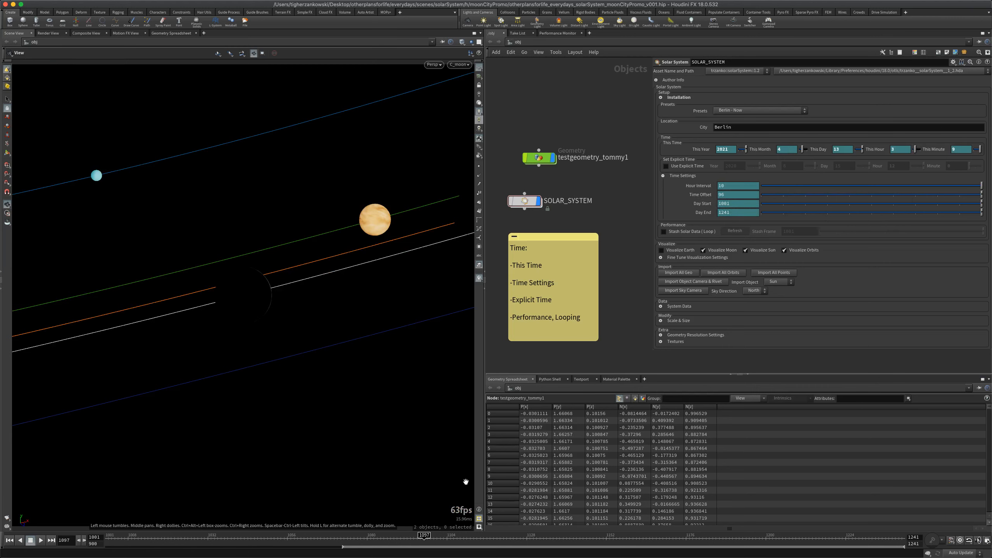
click(700, 213)
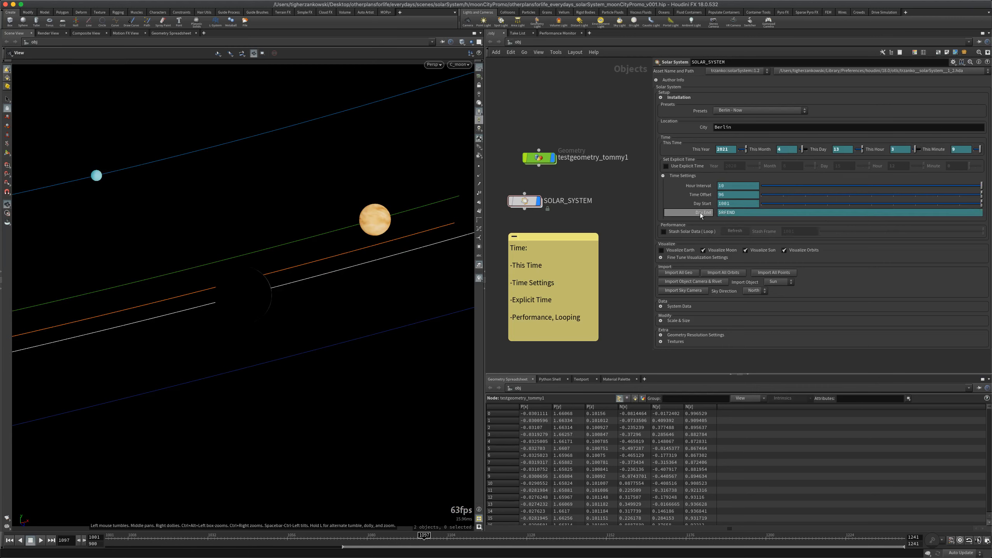
click(699, 213)
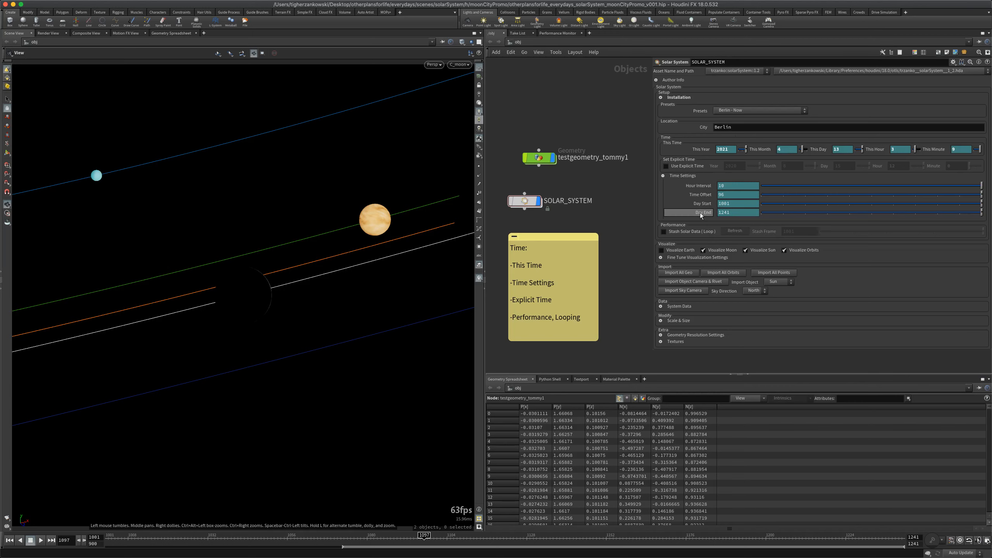
click(702, 195)
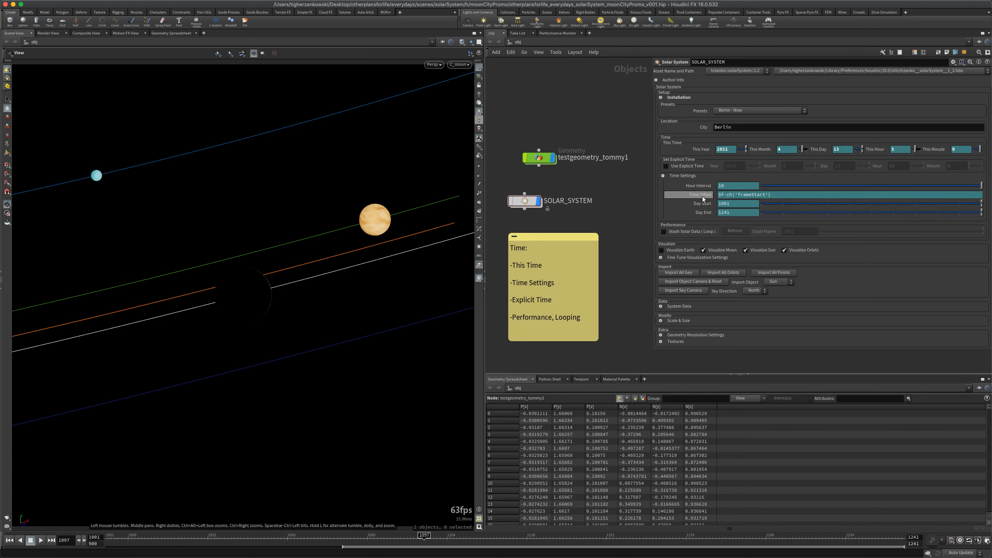
click(702, 196)
click(703, 195)
click(703, 195)
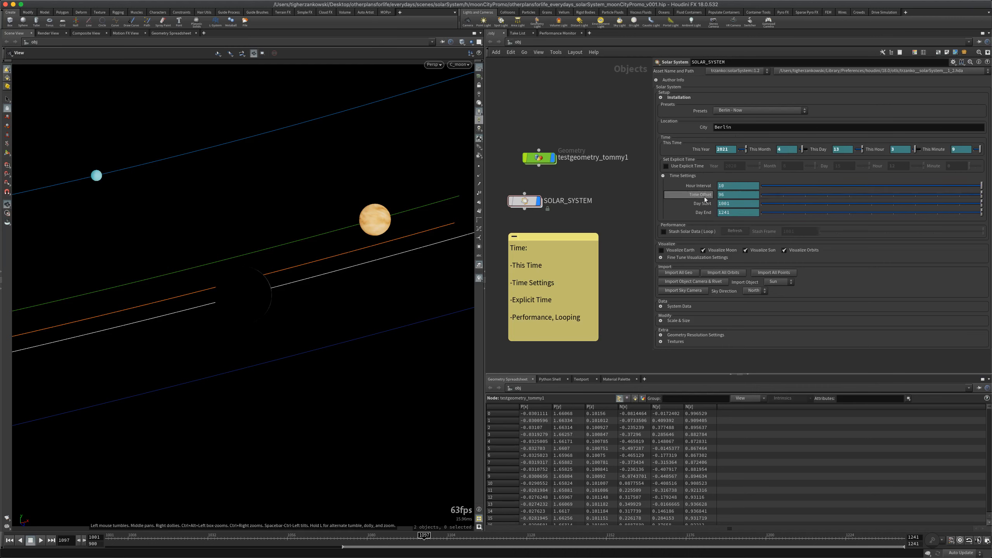
mouse_move(705, 187)
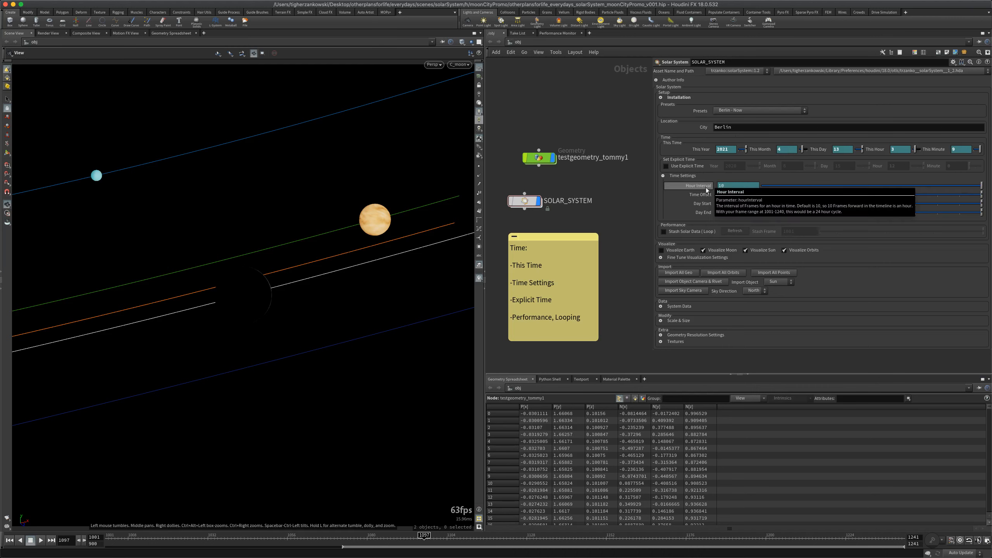
click(706, 187)
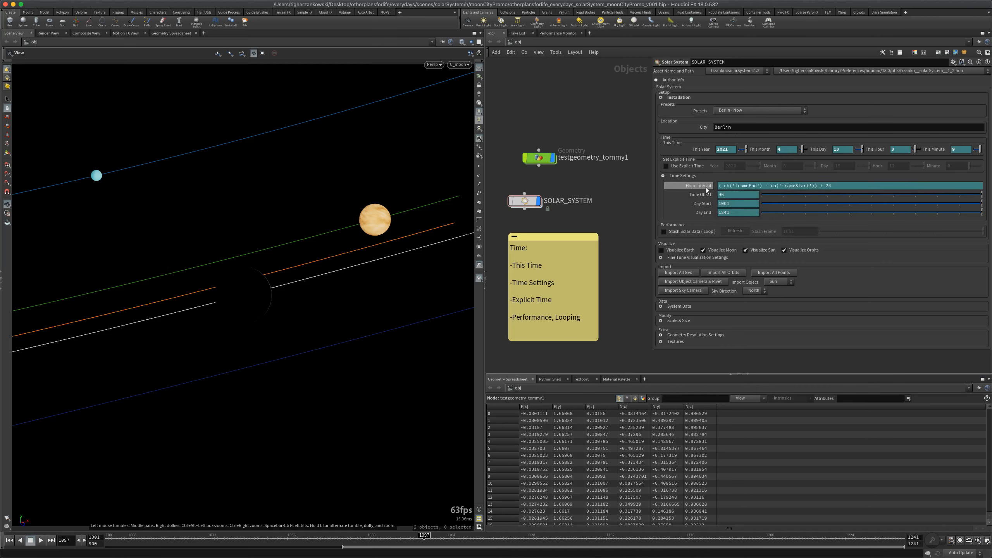
click(705, 188)
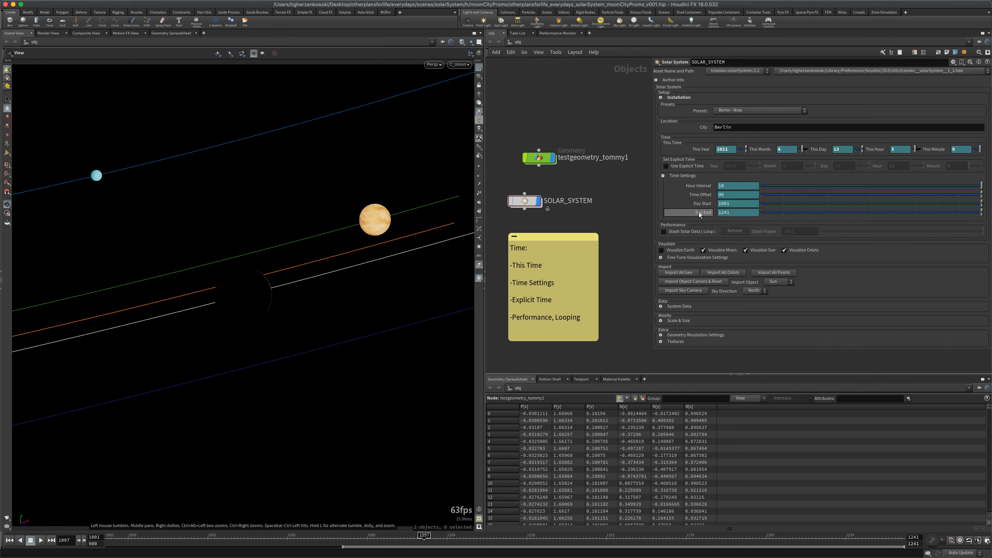
Collapse the Time Settings and set the global animation end frame to 1025
click(678, 177)
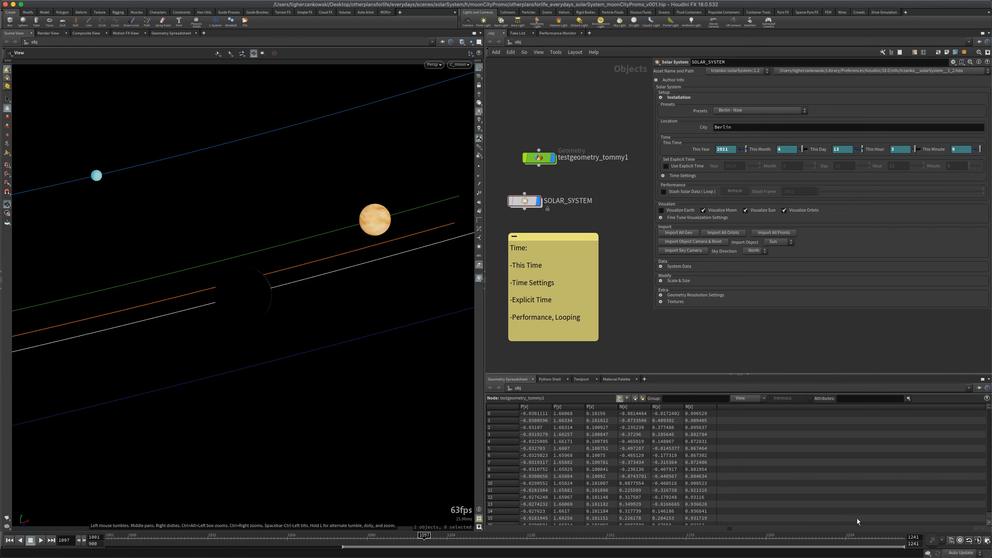
click(916, 544)
text(10)
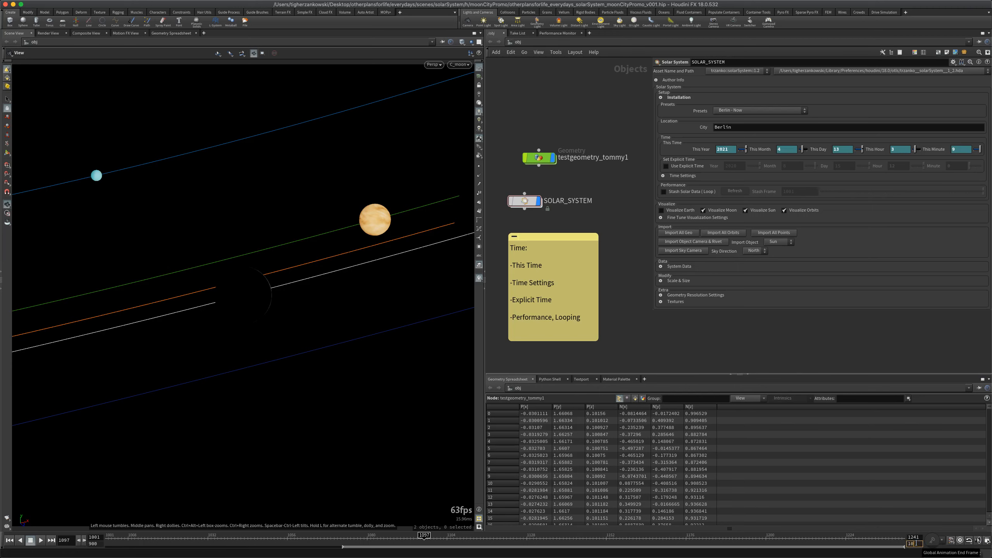
key(Return)
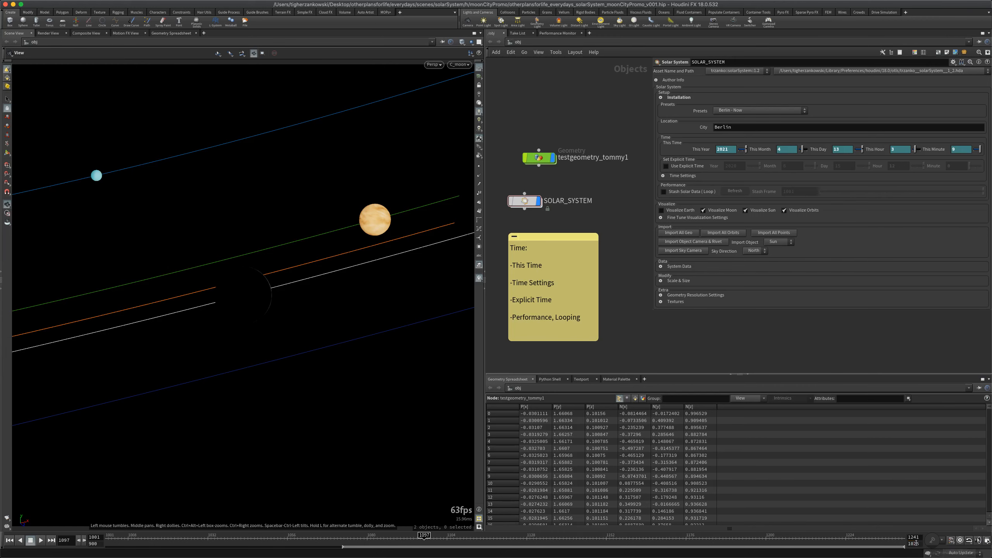
Expand Time Settings and scrub through the shortened frame range to compare the time values, returning to frame 1001
click(677, 177)
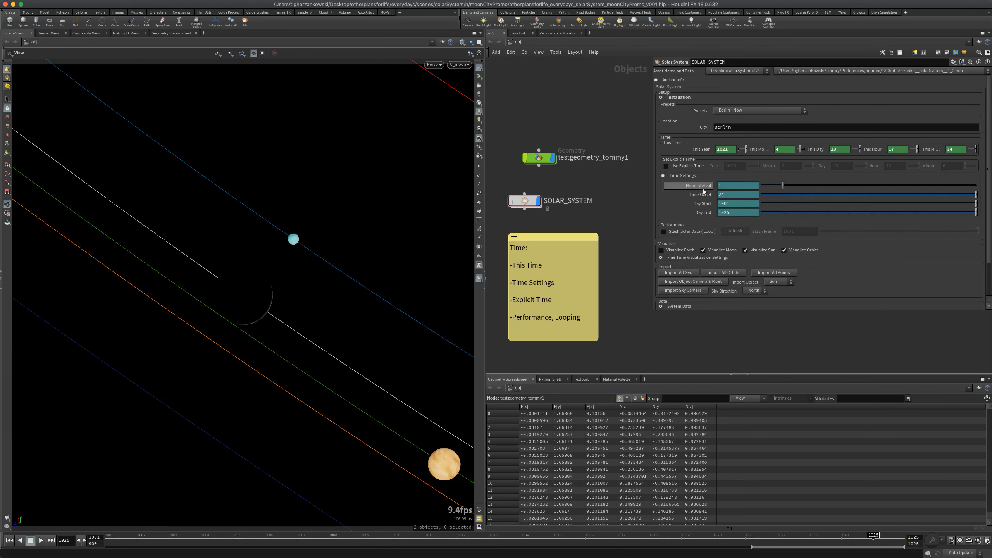
click(137, 536)
drag(137, 538, 417, 554)
drag(481, 553, 487, 552)
click(12, 541)
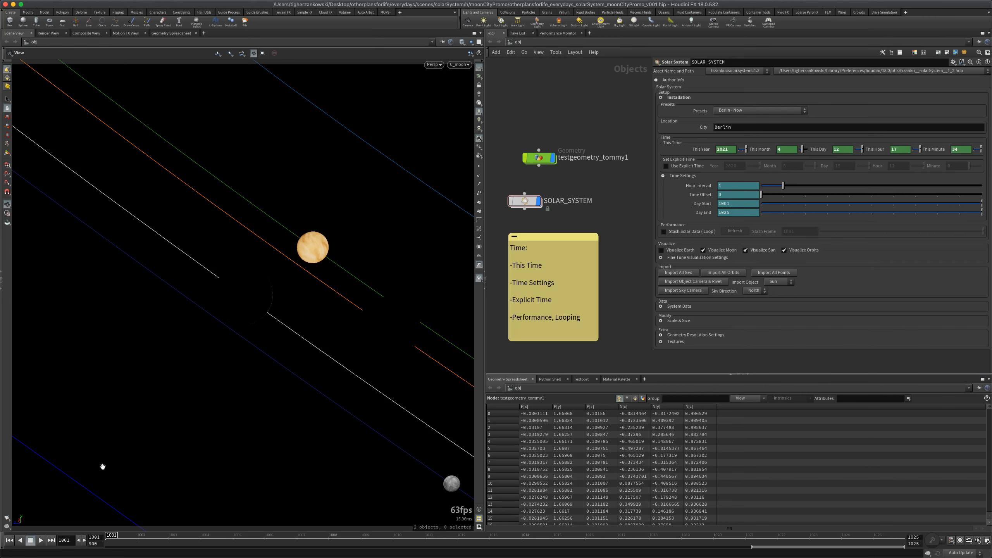
Apply the Solar Eclipse - Denver - 8.12.2045 - 12:00 preset and disable lighting in the viewport
click(685, 176)
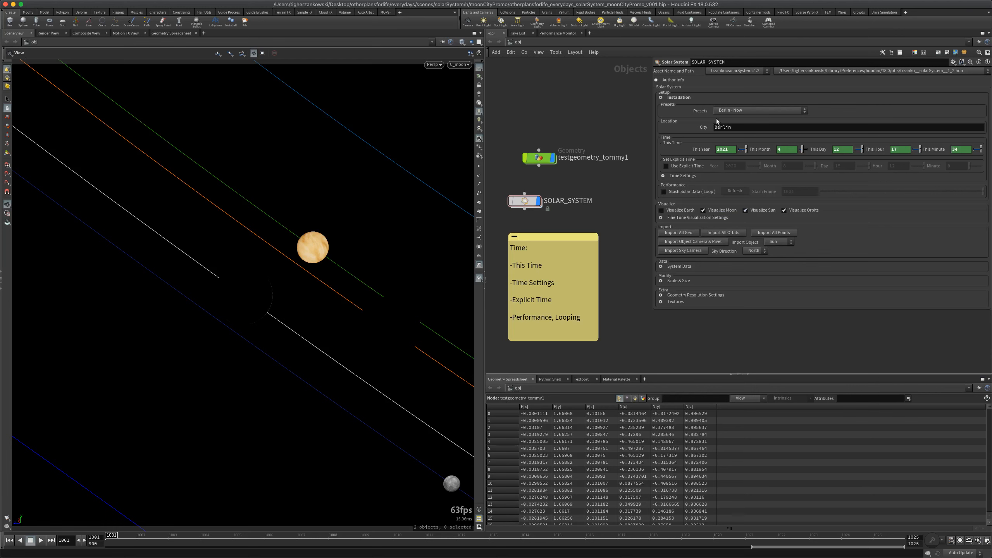
click(734, 110)
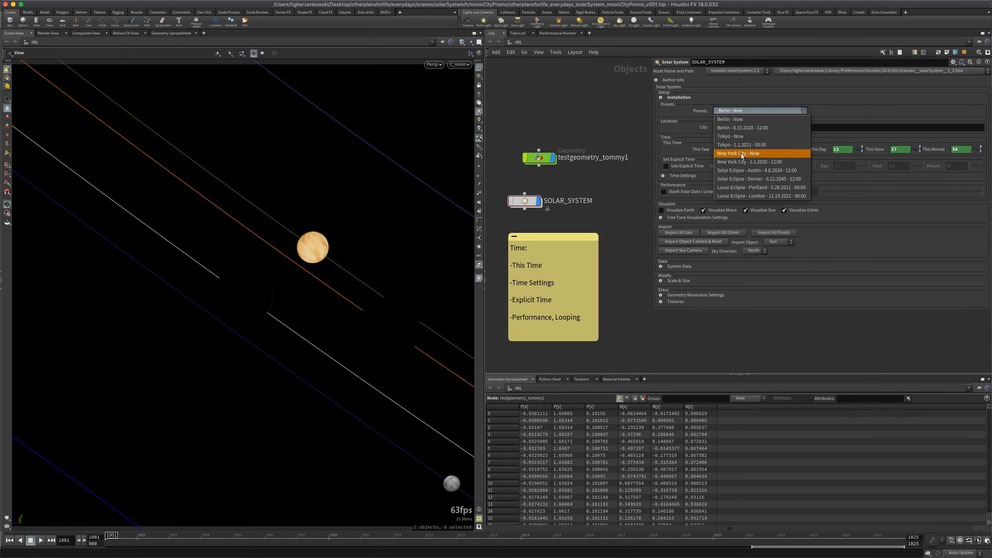
click(732, 179)
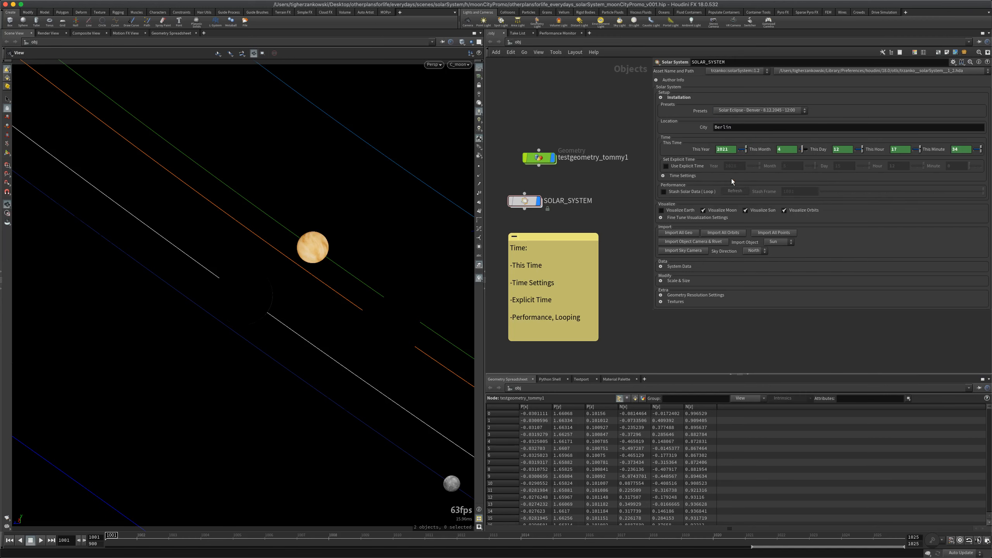
click(479, 112)
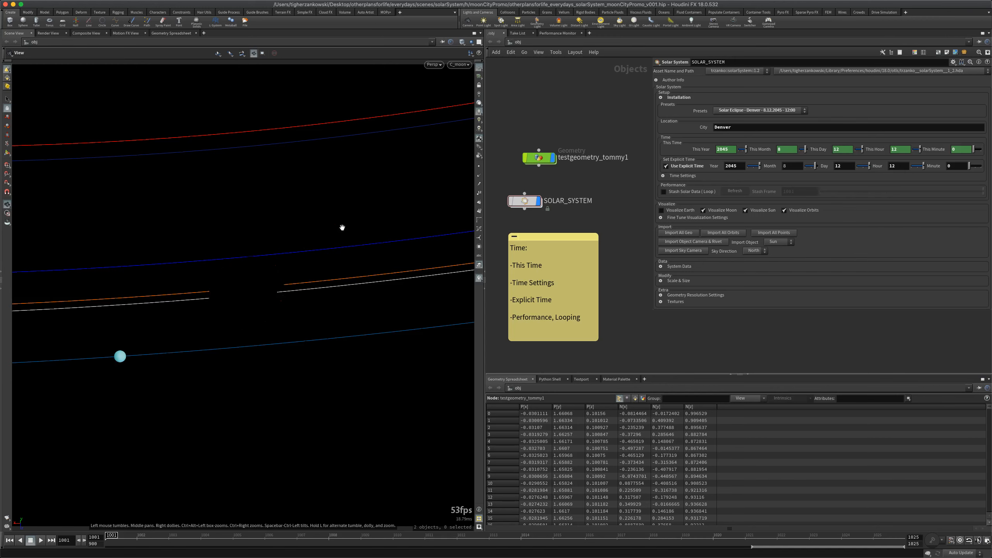
click(479, 103)
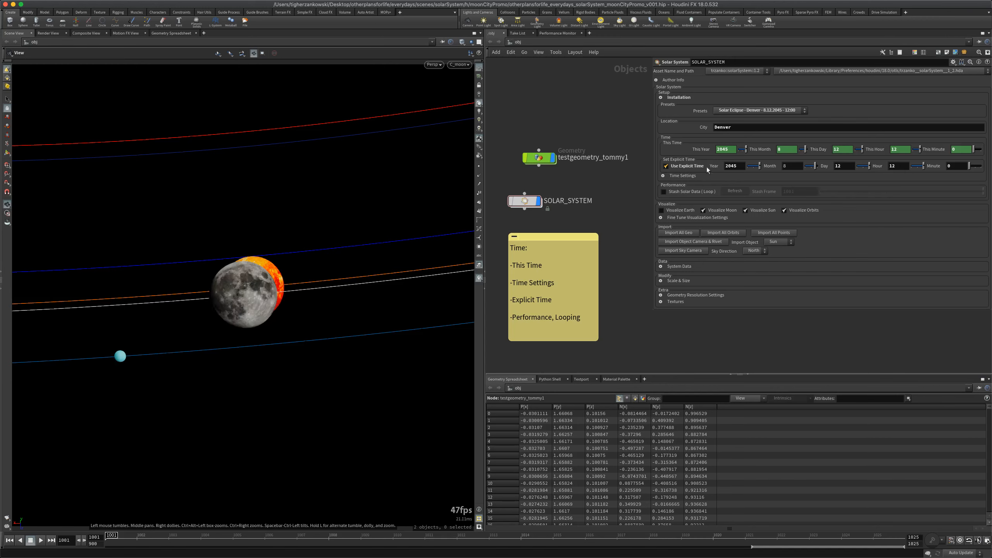
Toggle Use Explicit Time off and back on, and inspect the Time Settings of the Denver eclipse preset
click(687, 166)
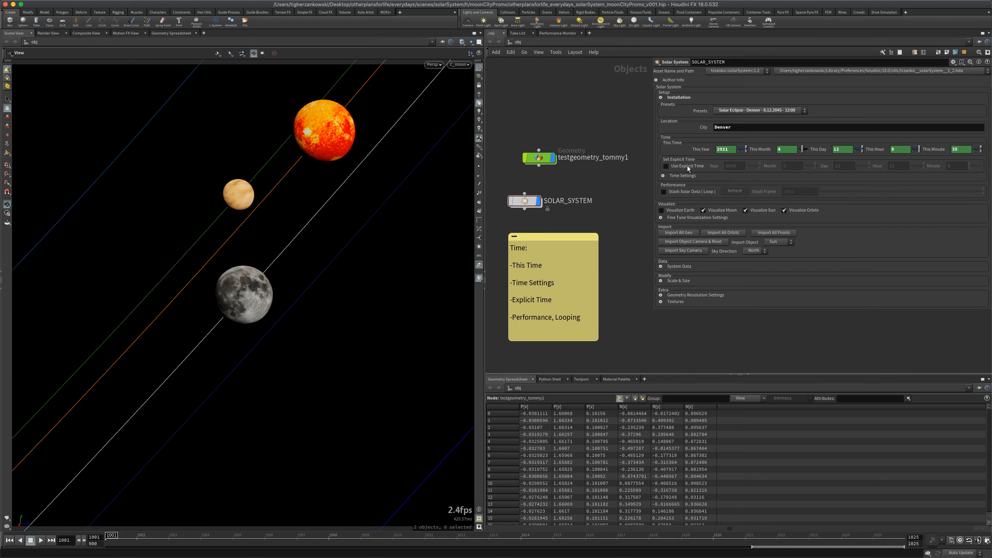
click(686, 166)
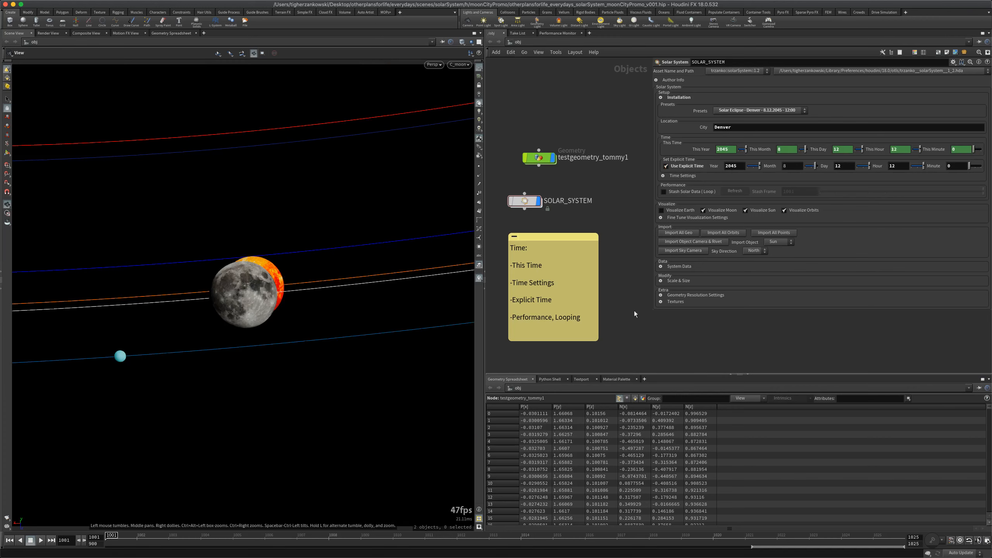
click(694, 176)
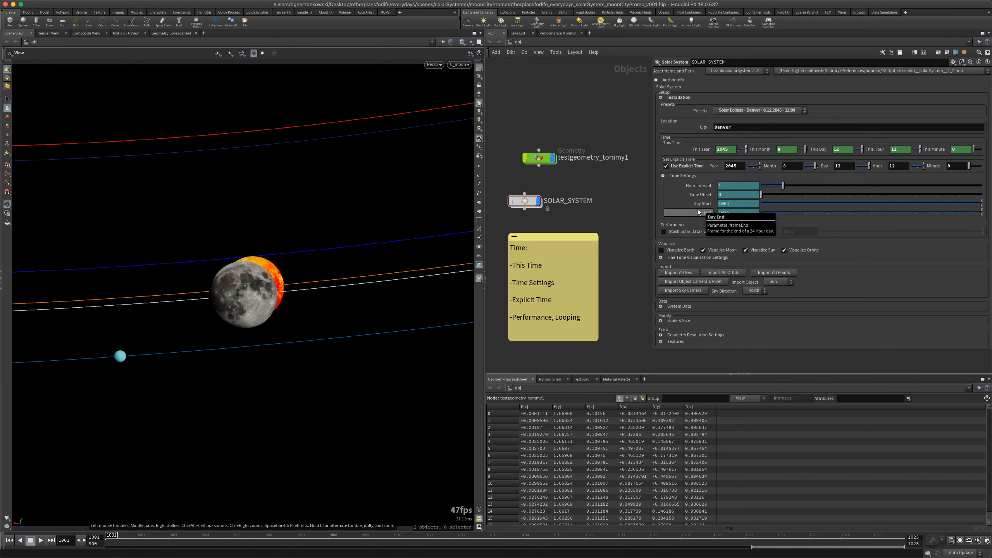
click(706, 177)
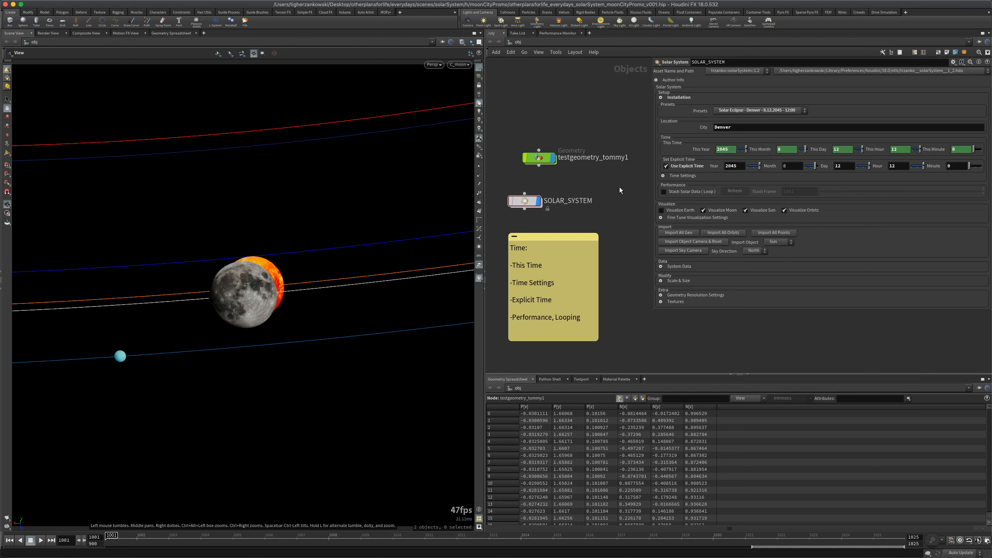
Advance to frame 1002, scrub to 1013 and jump to last frame 1025, comparing This Time with the expanded Time Settings
key(Right)
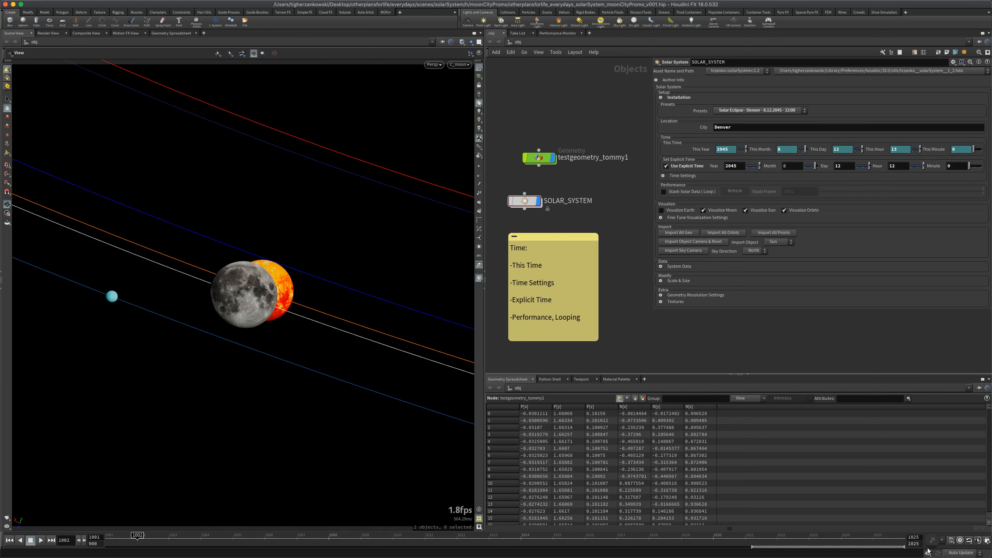
click(682, 175)
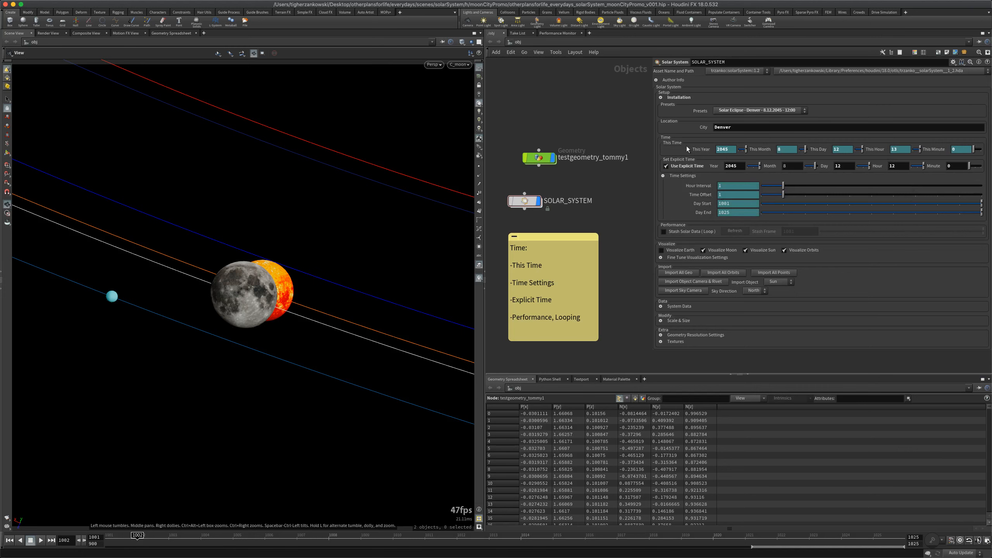
mouse_move(696, 186)
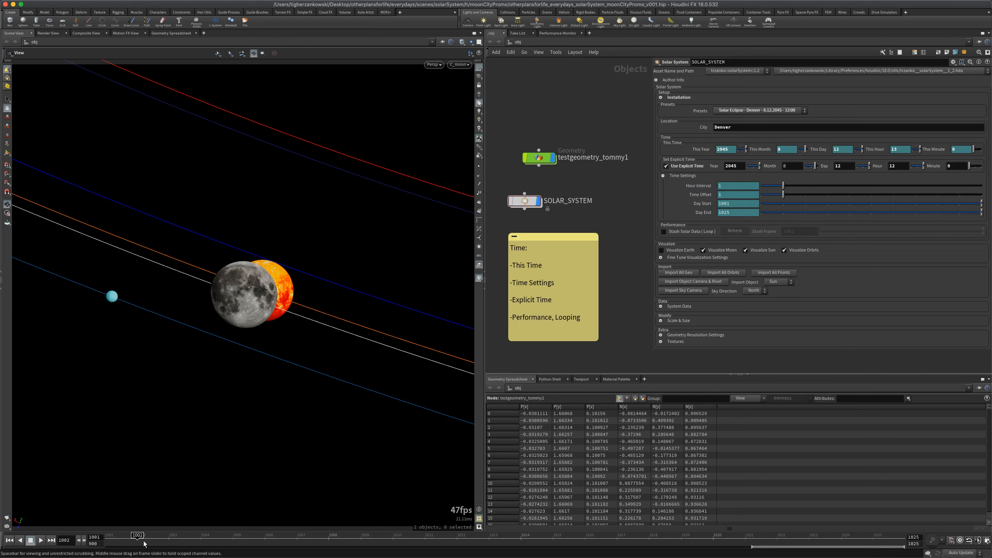
drag(137, 536, 496, 546)
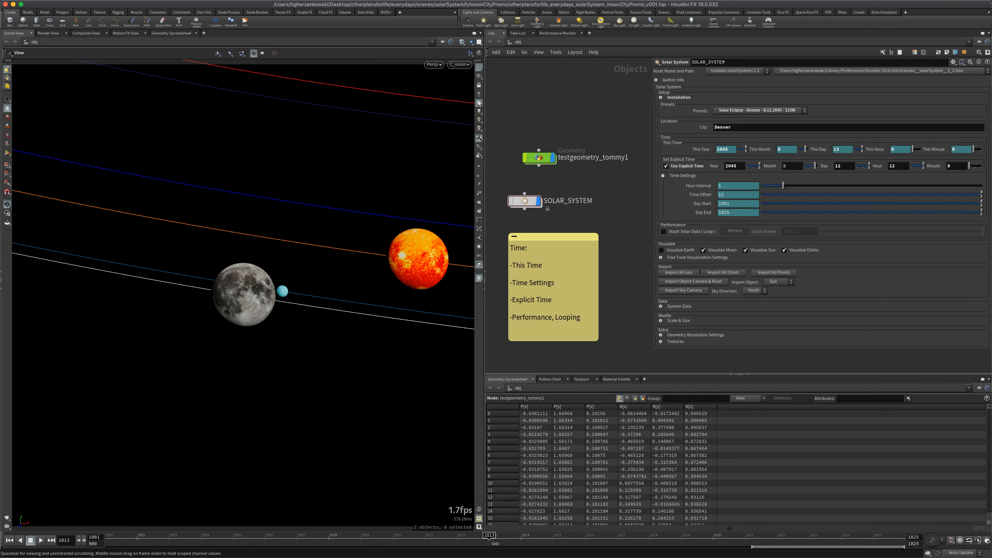
click(51, 541)
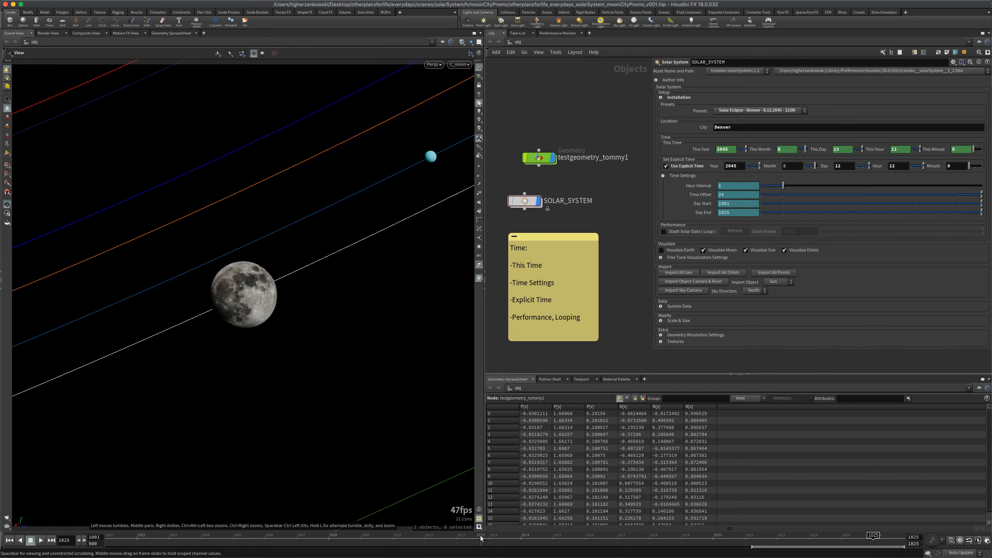
click(683, 176)
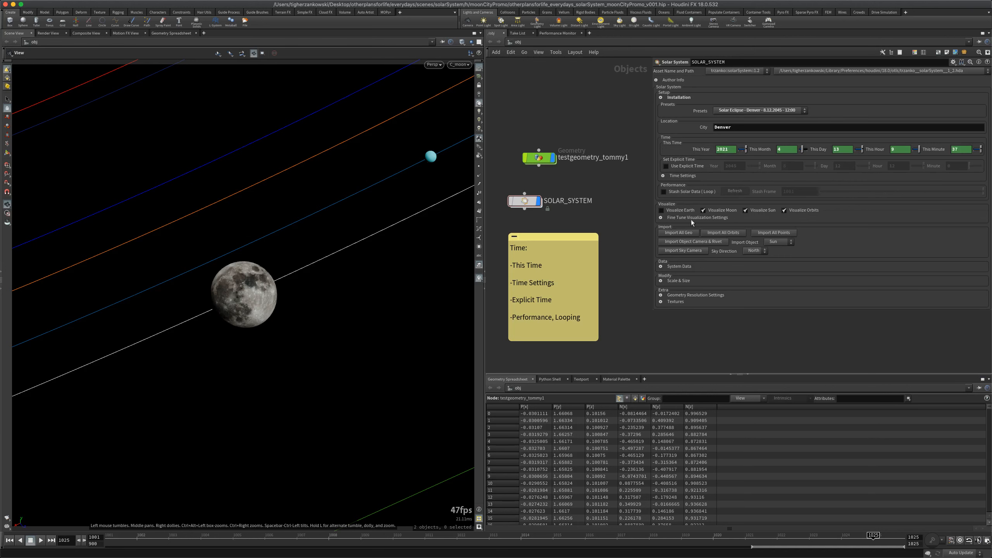
Turn off Use Explicit Time and try the Tokyo - Now and New York City - Now presets
click(682, 167)
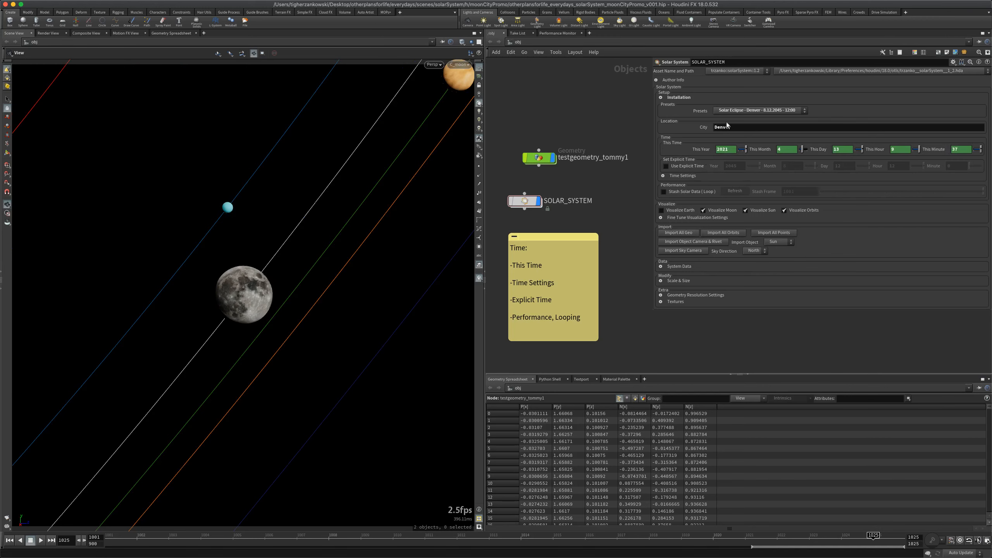
click(740, 109)
click(733, 137)
click(739, 109)
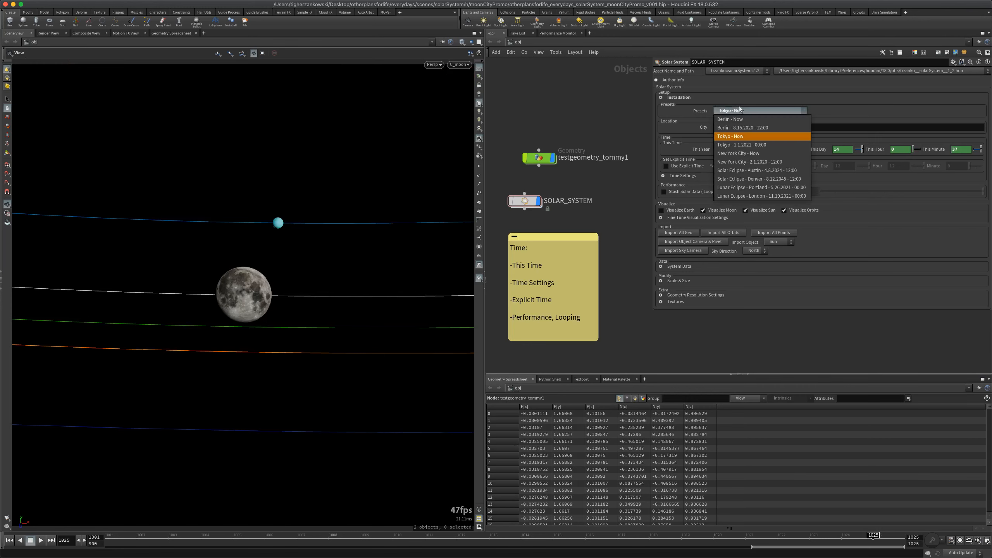
click(740, 153)
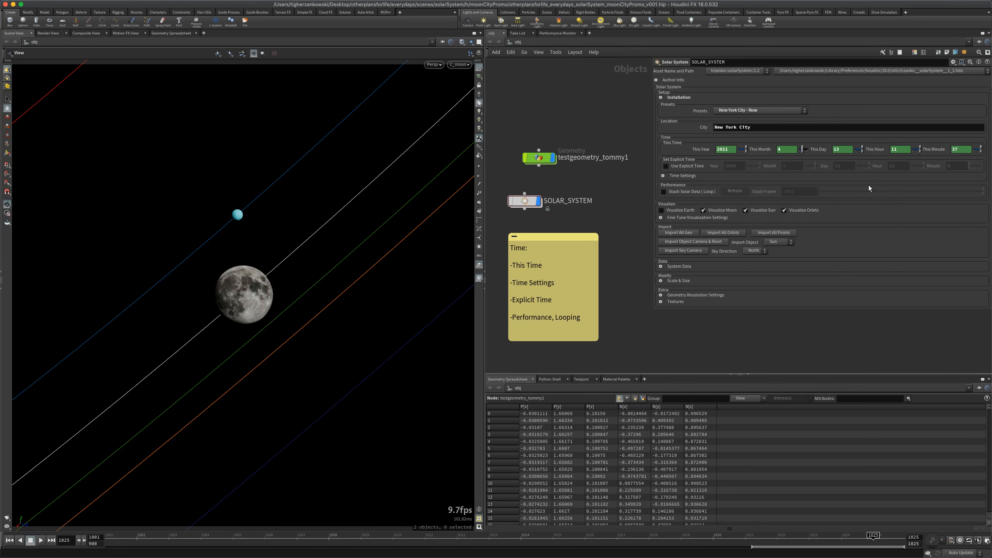
Apply the Solar Eclipse - Denver - 8.12.2045 - 12:00 preset and scrub through the first few frames, ending at 1001
click(743, 111)
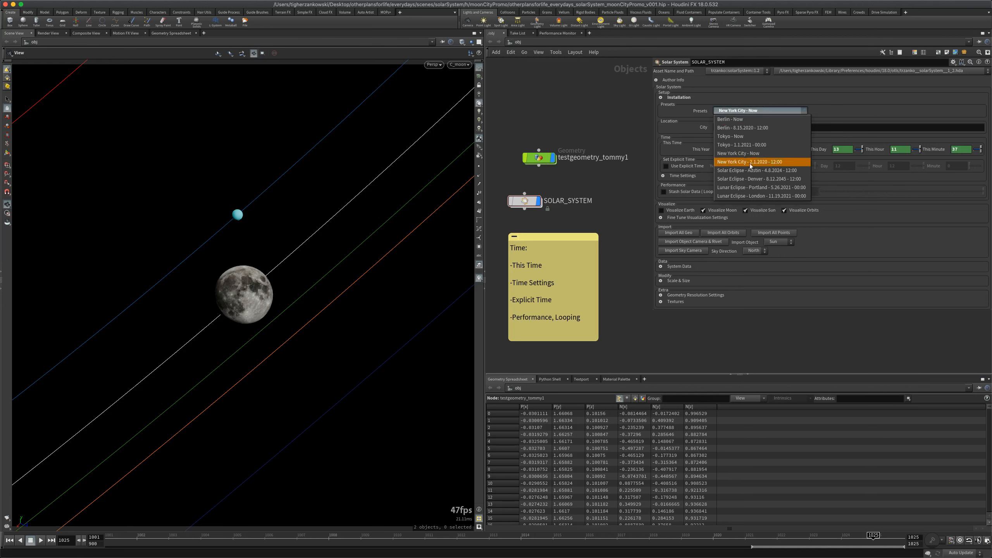
click(753, 179)
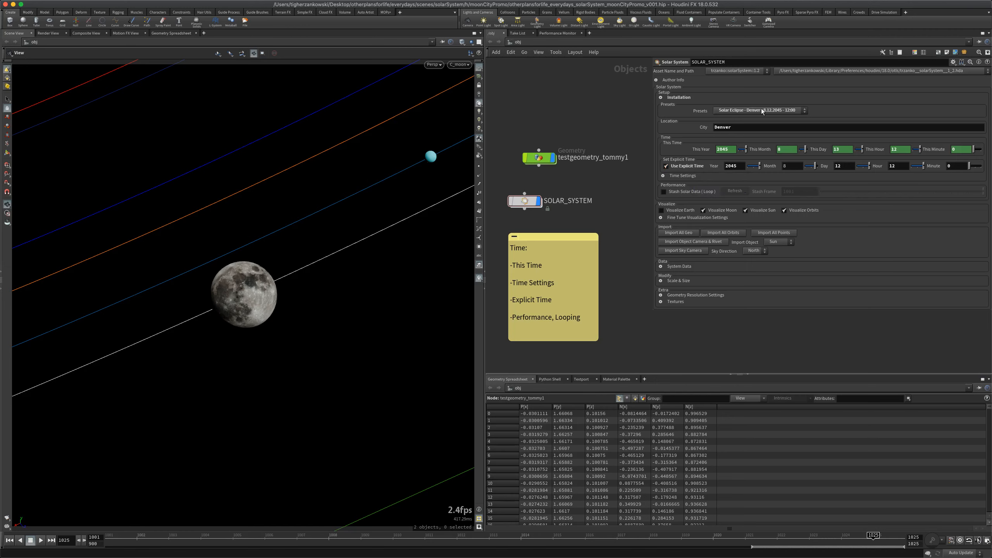
click(107, 538)
mouse_move(107, 538)
mouse_down()
mouse_move(902, 539)
mouse_move(247, 536)
mouse_up()
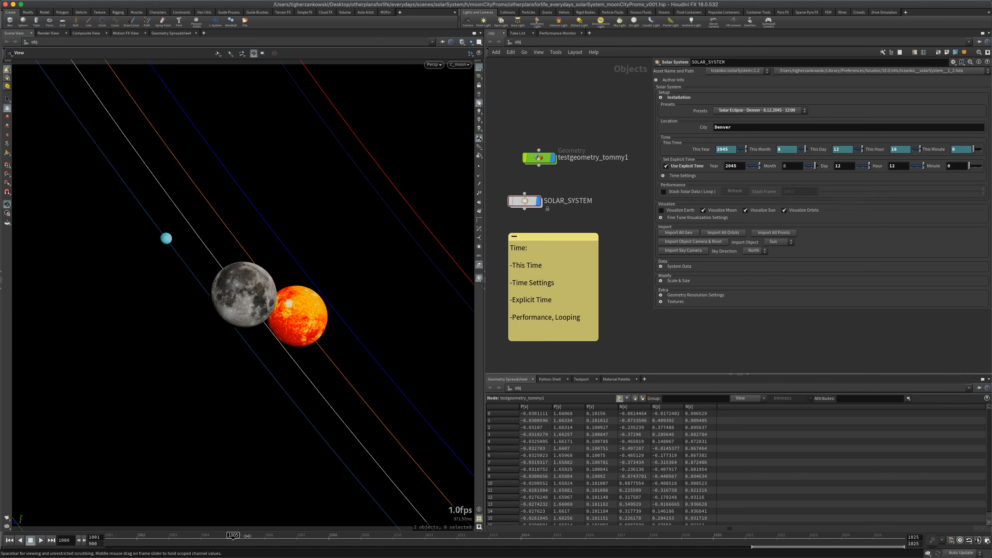
drag(248, 536, 92, 538)
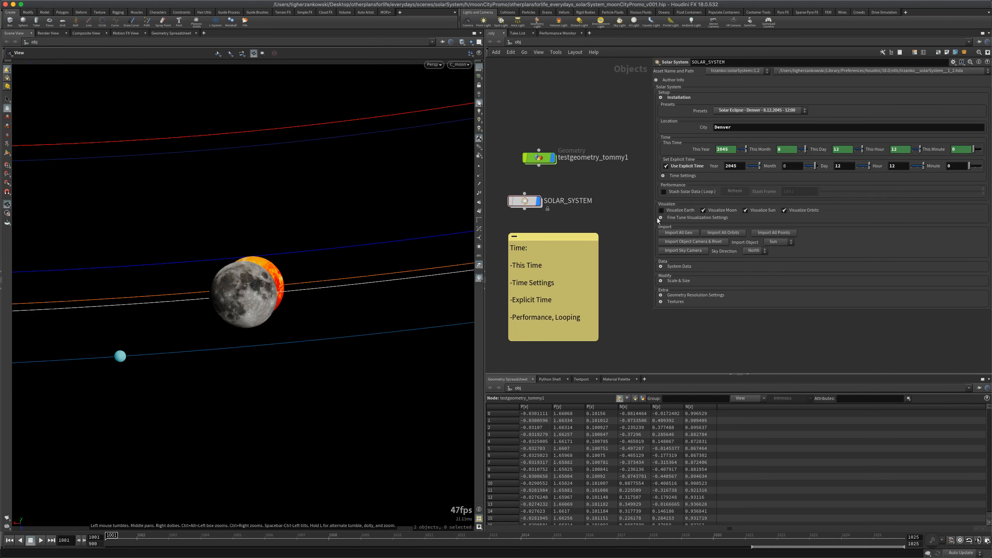
Enable Stash Solar Data (Loop) and scrub the timeline from frame 1001 to 1025
click(673, 193)
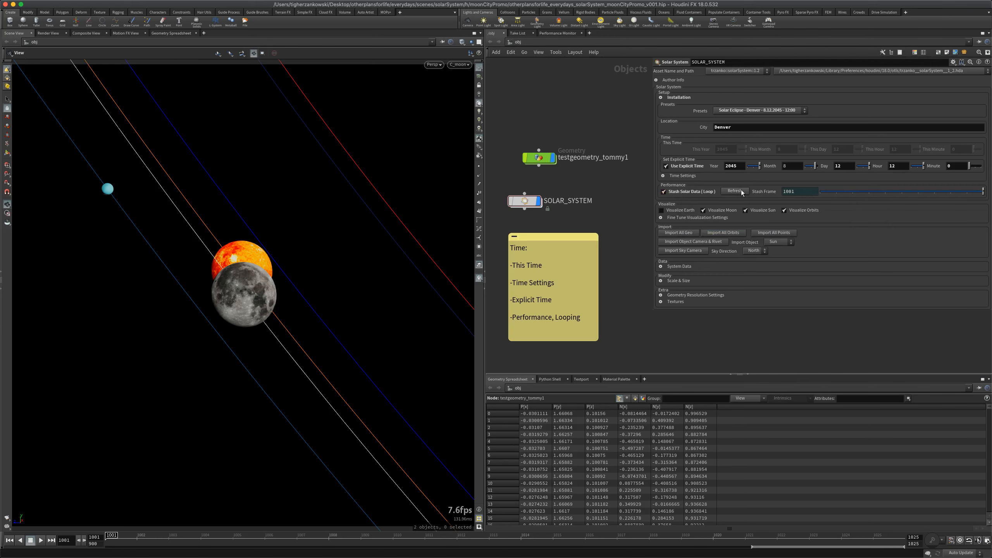
drag(113, 539, 874, 545)
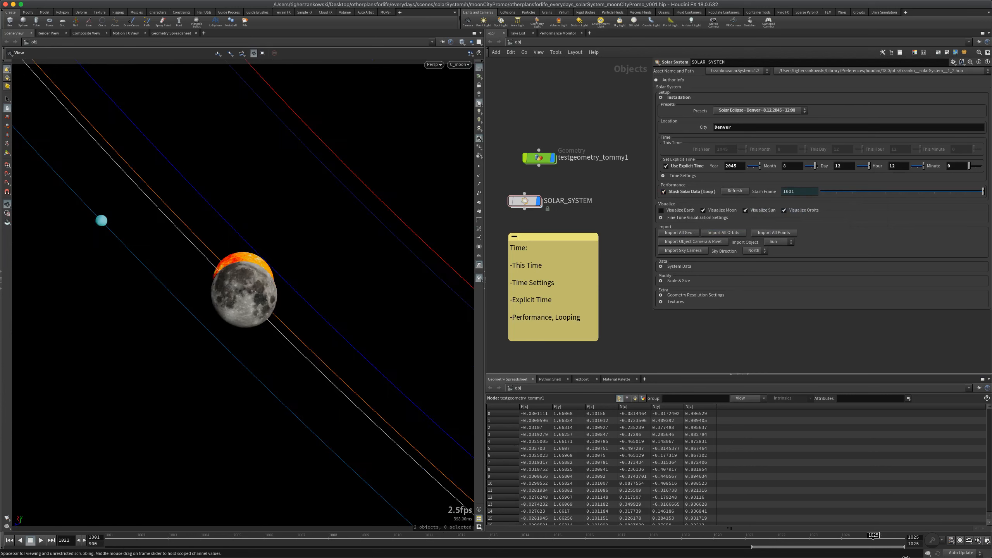
Leave the moon camera view, delete the testgeometry_tommy1 object and frame the SOLAR_SYSTEM node in the network
key(h)
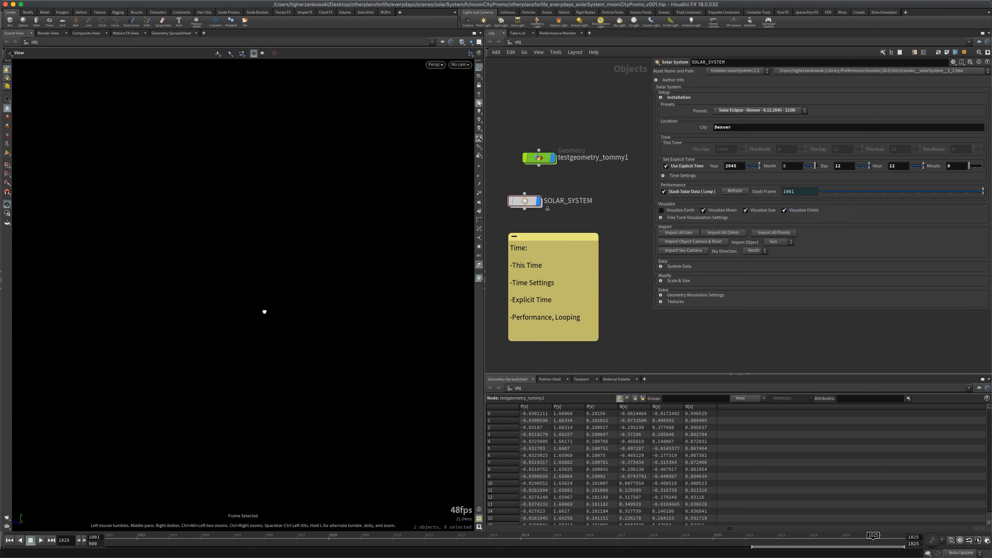
click(525, 201)
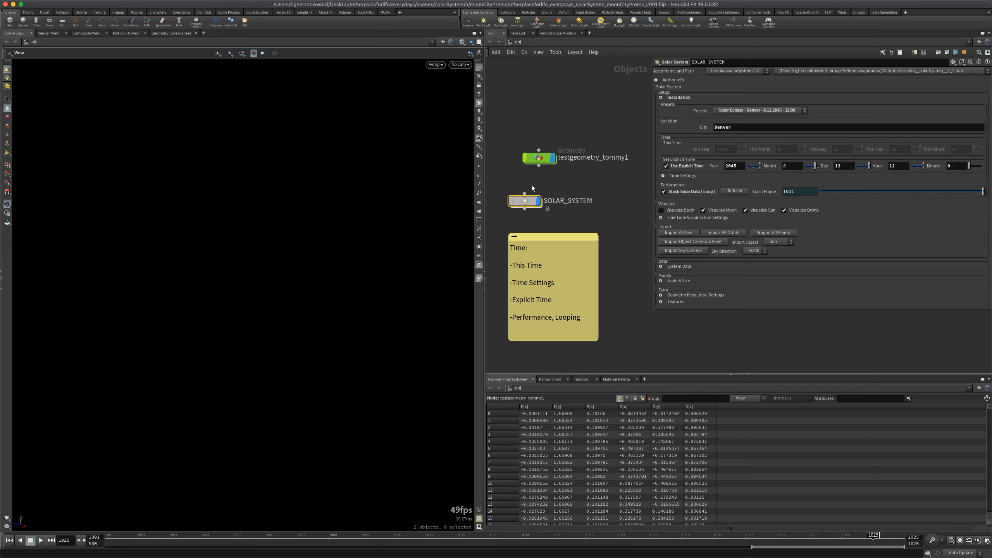
click(537, 158)
key(Delete)
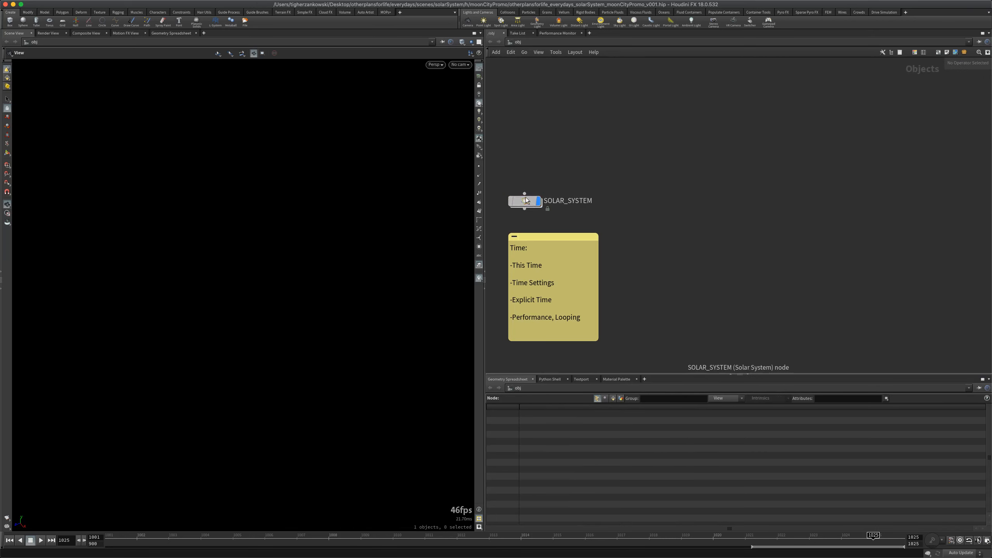
key(f)
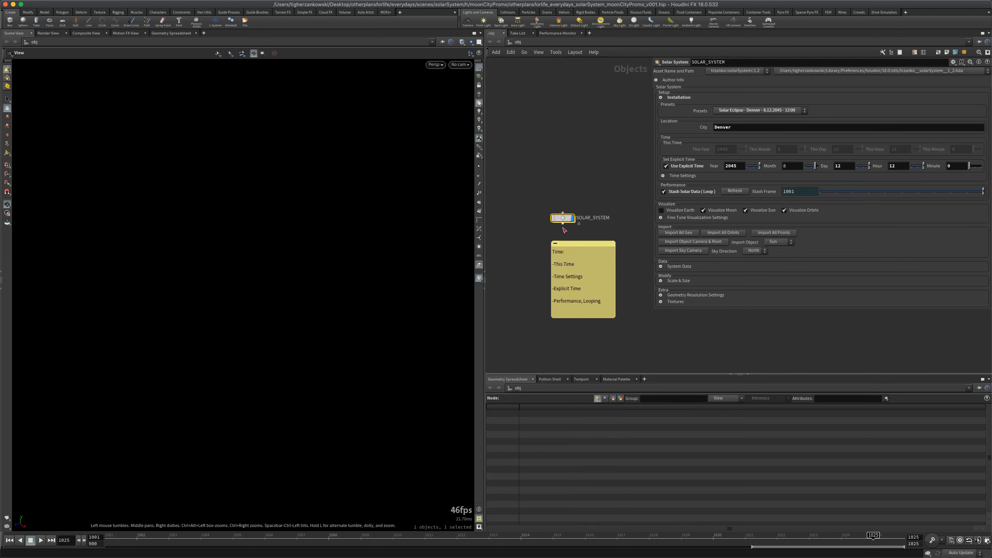
Set the viewport's far clipping plane to 100000 in the display options and frame the selected solar system
key(d)
click(445, 155)
click(471, 154)
click(458, 154)
click(445, 154)
click(425, 154)
click(404, 154)
click(387, 154)
click(520, 190)
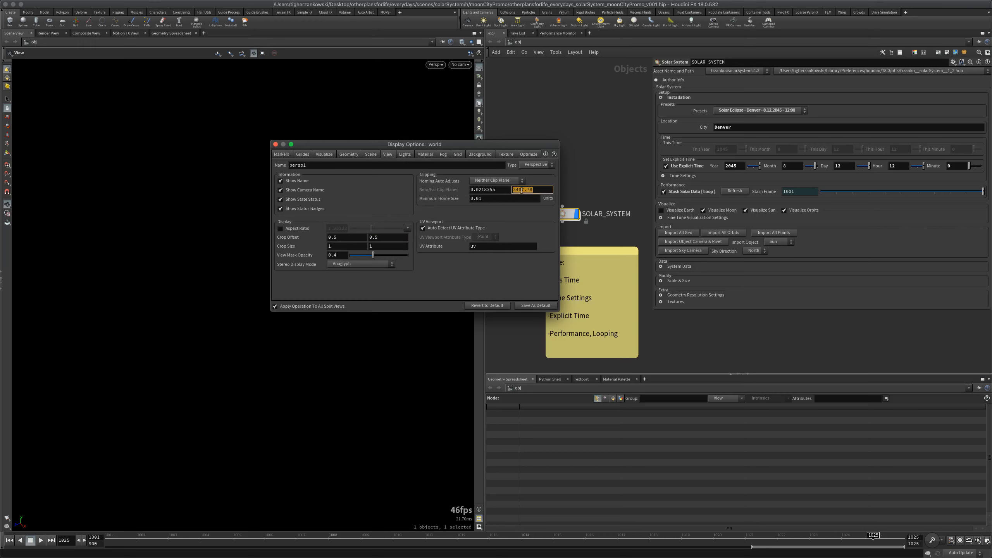
text(100000)
key(Return)
click(275, 144)
key(f)
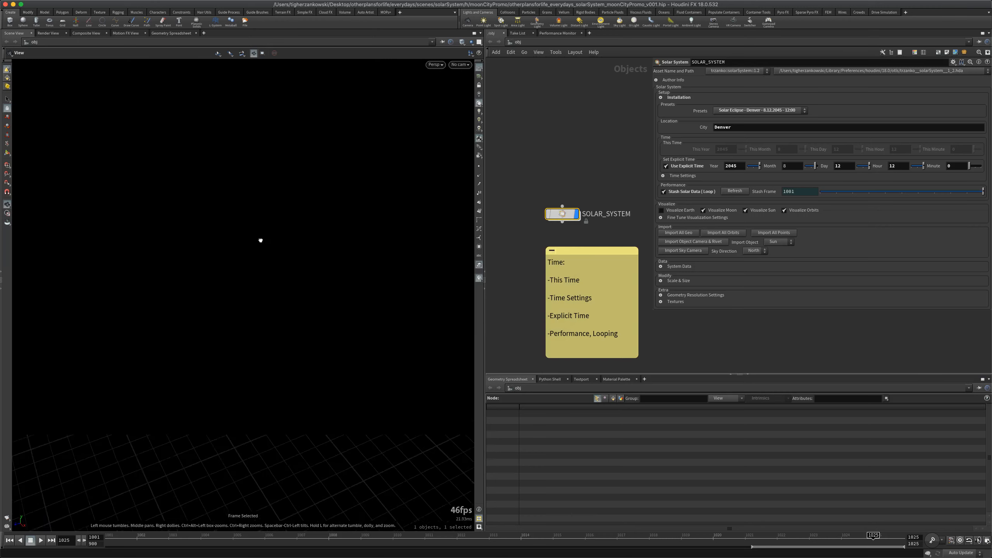
Delete the existing SOLAR_SYSTEM node and add a fresh Solar System node above the sticky note in the network
click(580, 169)
middle_drag(580, 168, 532, 169)
scroll(532, 168, down, 4)
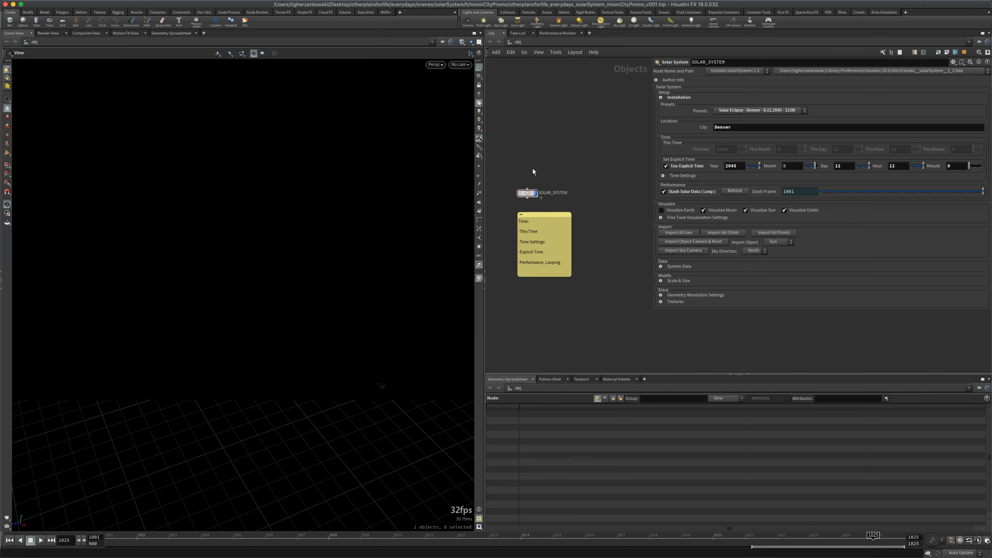
scroll(553, 172, up, 3)
click(669, 192)
click(669, 192)
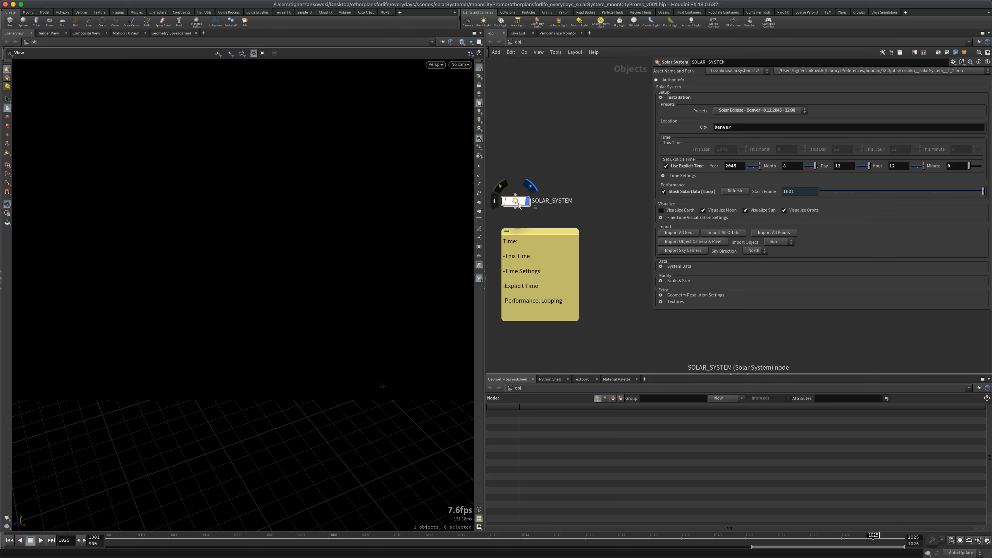
key(BackSpace)
key(Tab)
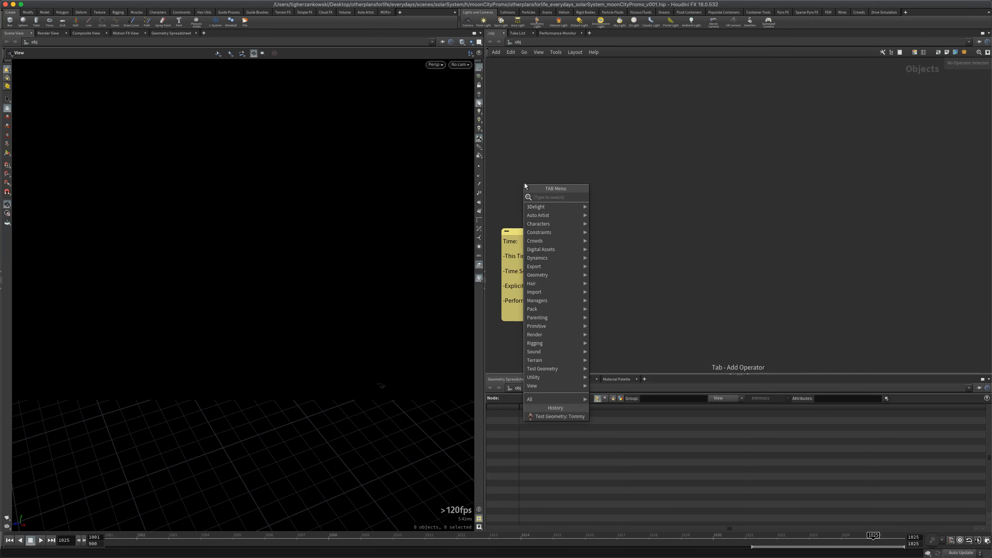
key(Escape)
click(537, 194)
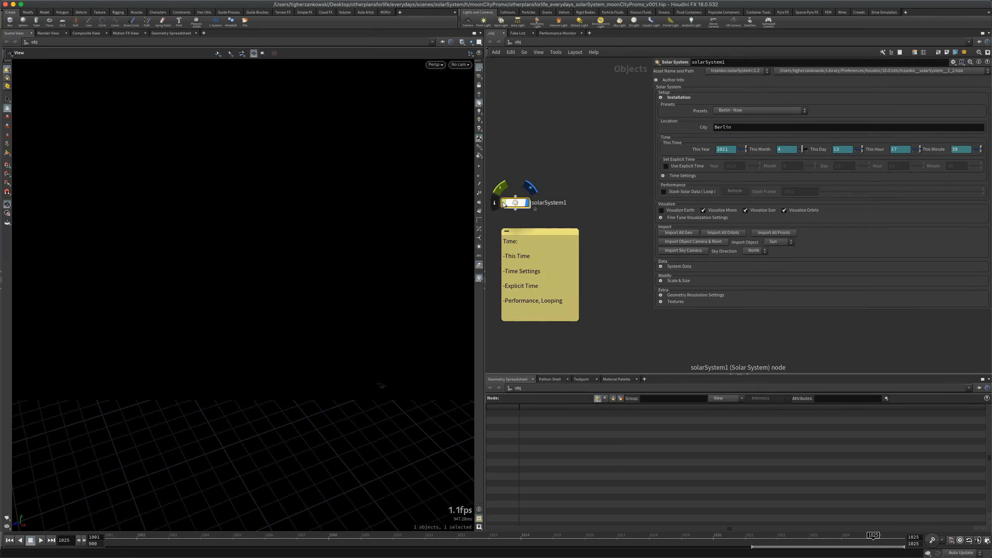
Rename the new Solar System node to SOLAR_SYSTEM and select it to show its parameters
double_click(548, 202)
text(SOLAR_S)
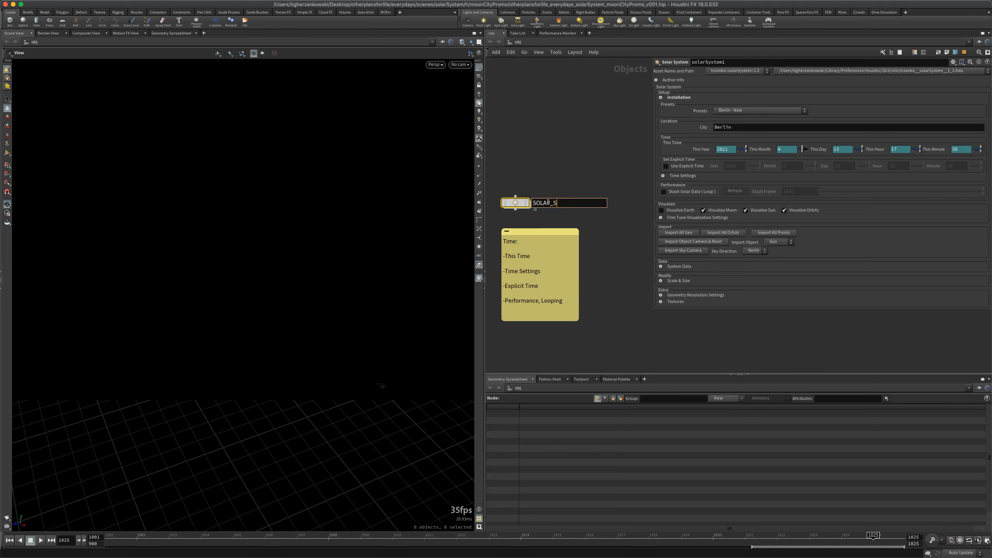
text(YSTEM)
key(Return)
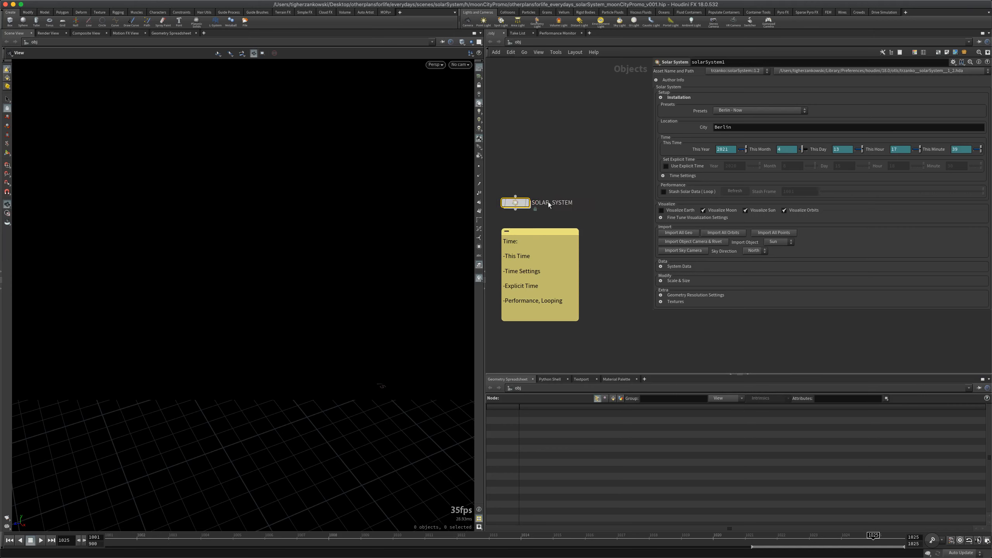
click(531, 176)
click(527, 203)
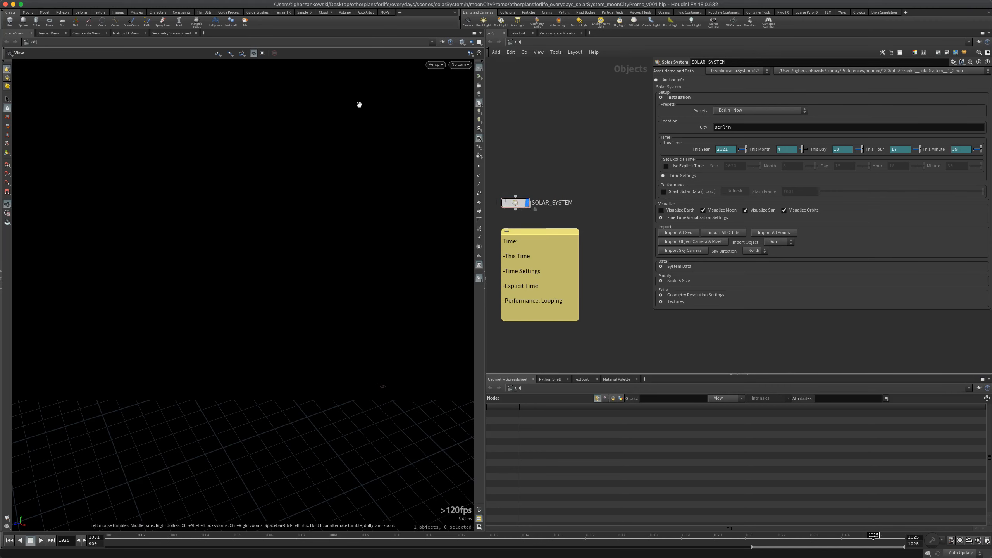
Close the current Scene View pane and turn the Render View pane into a new Scene View showing the planetary orbits
click(31, 34)
right_click(19, 34)
mouse_move(45, 122)
click(135, 123)
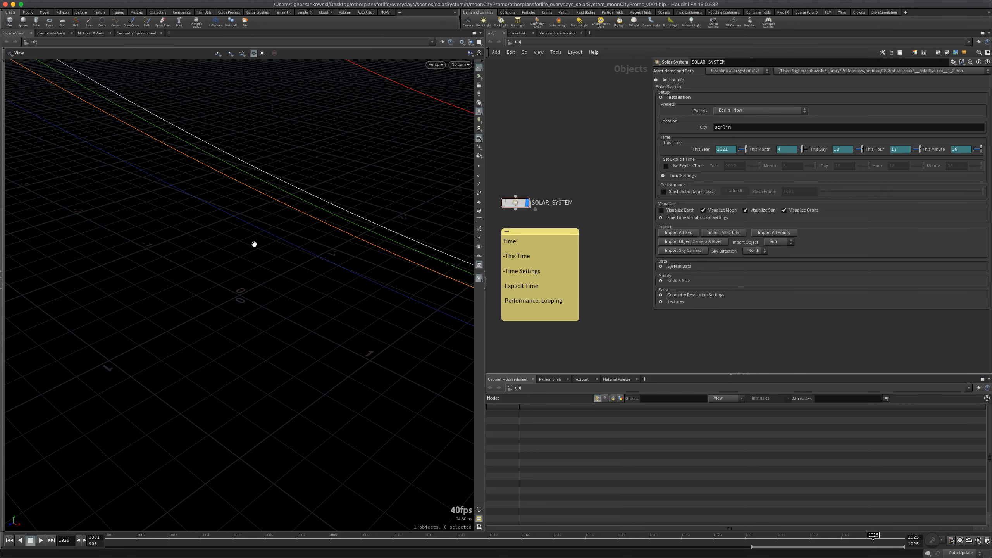
mouse_move(241, 295)
mouse_down()
mouse_move(235, 309)
mouse_move(150, 285)
mouse_move(212, 304)
mouse_move(224, 297)
mouse_move(208, 312)
mouse_move(230, 284)
mouse_up()
scroll(232, 284, up, 3)
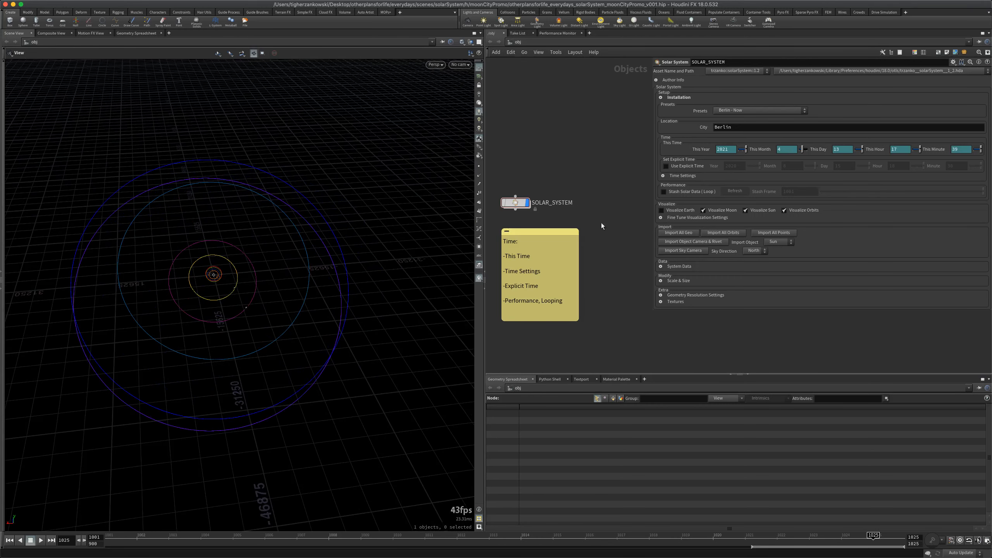
Enable Stash Solar Data (Loop) and scrub the timeline through to frame 1025
click(684, 191)
drag(245, 274, 200, 282)
middle_drag(200, 282, 226, 276)
scroll(229, 273, up, 2)
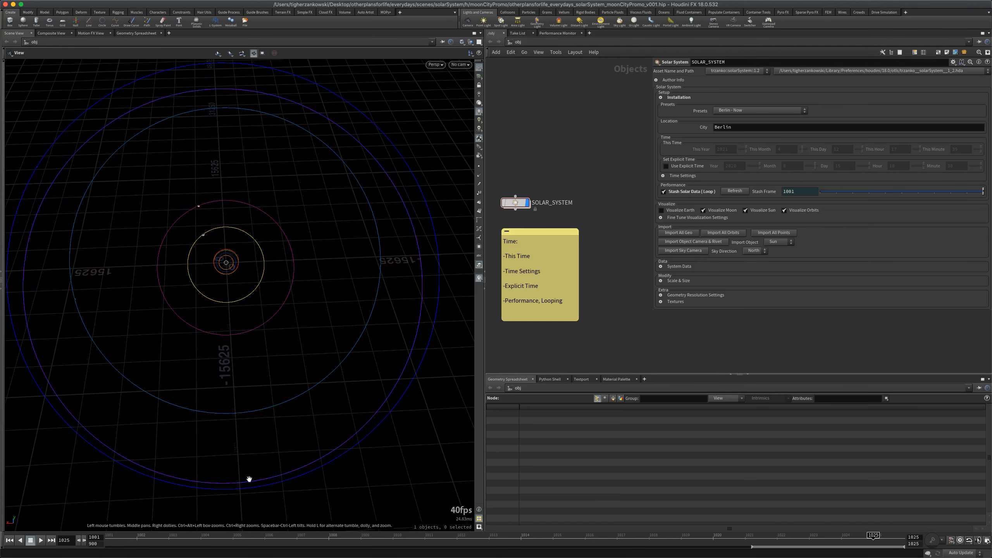
mouse_move(137, 541)
mouse_down()
mouse_move(108, 536)
mouse_move(566, 545)
mouse_move(722, 532)
mouse_up()
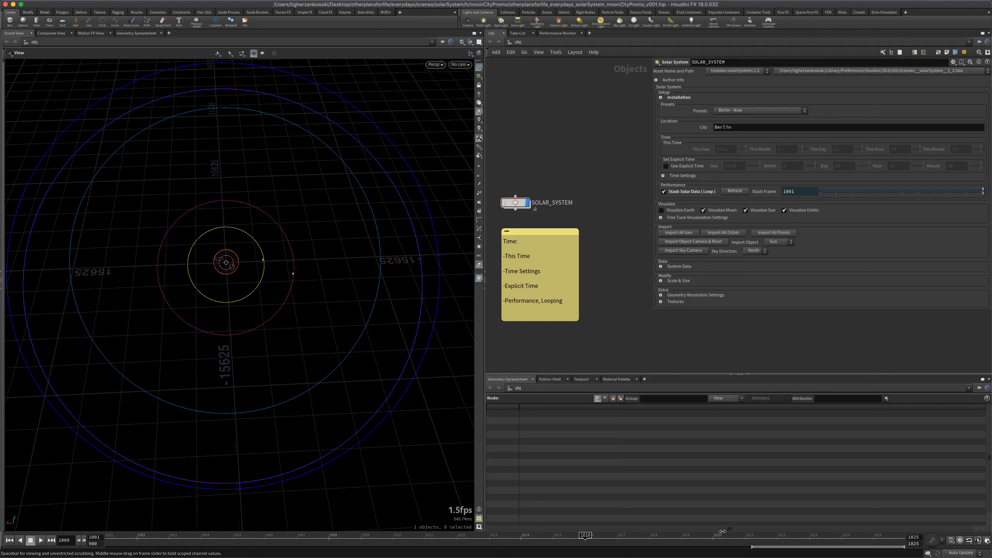
mouse_move(782, 521)
mouse_down()
mouse_move(836, 513)
mouse_move(896, 526)
mouse_up()
Look closer at the inner orbits, then view the scene through the SOLAR_SYSTEM/C_sky_south camera
scroll(232, 260, up, 3)
scroll(230, 261, up, 10)
drag(227, 254, 225, 229)
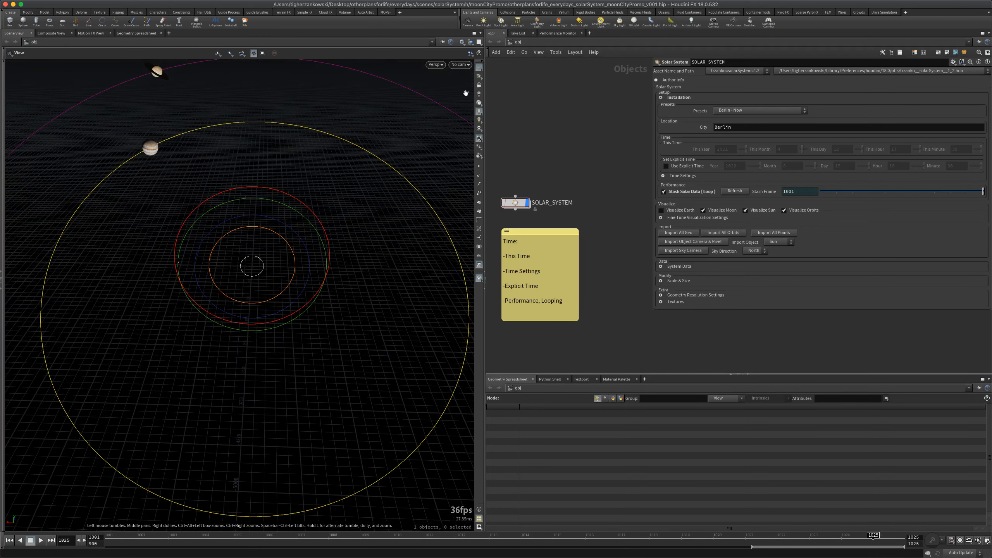
click(459, 65)
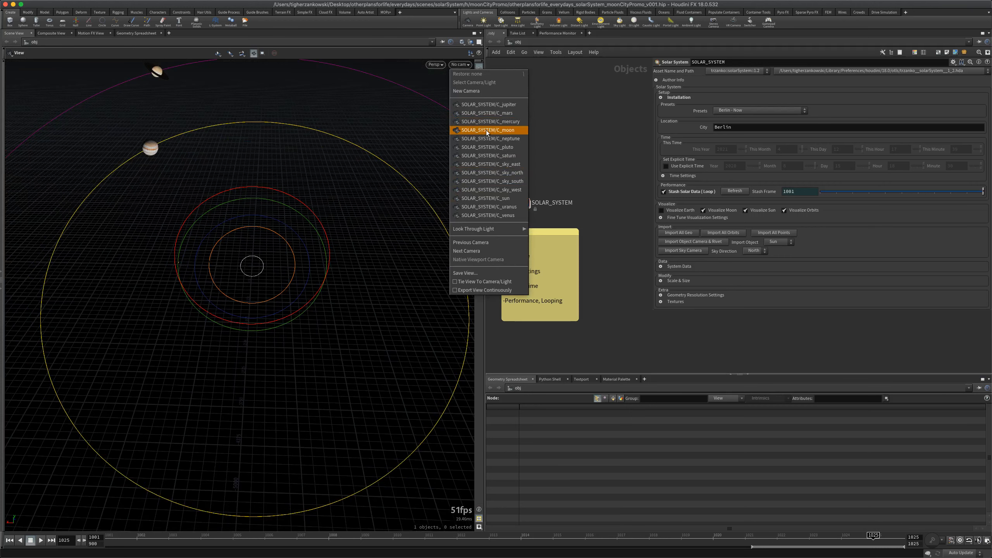
click(491, 181)
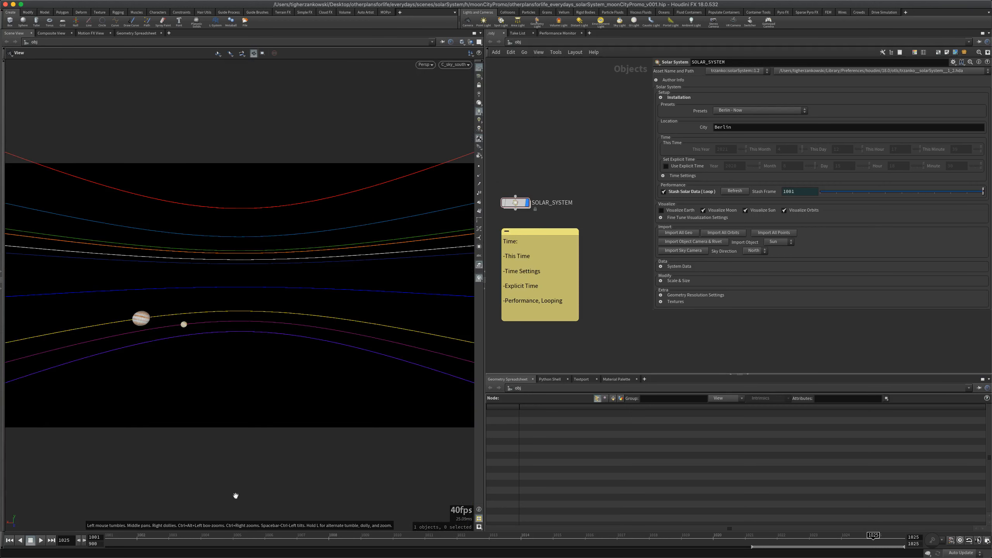
Scrub the stashed loop through the sky camera from frame 1001 to 1025 and return to the first frame
drag(168, 541, 117, 534)
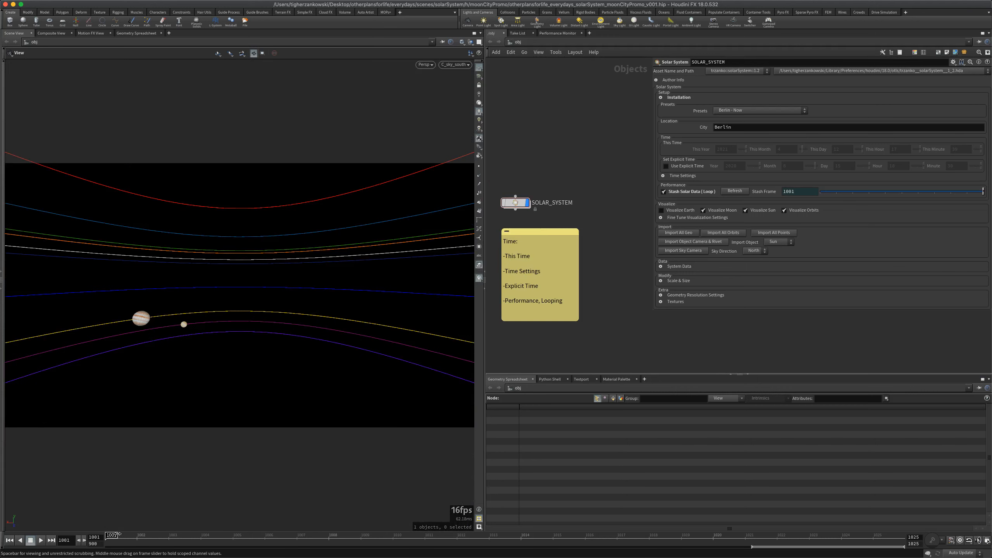
drag(117, 534, 875, 553)
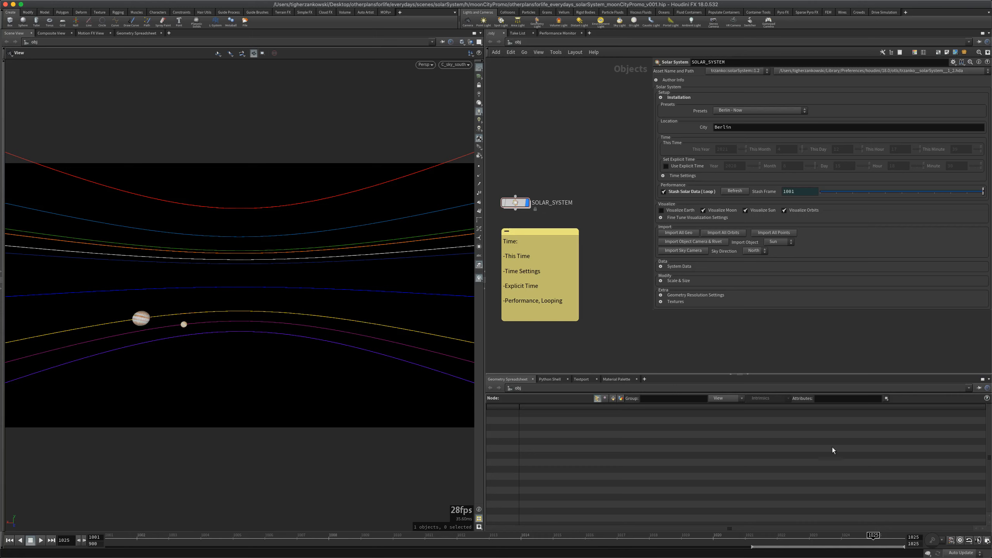
click(9, 540)
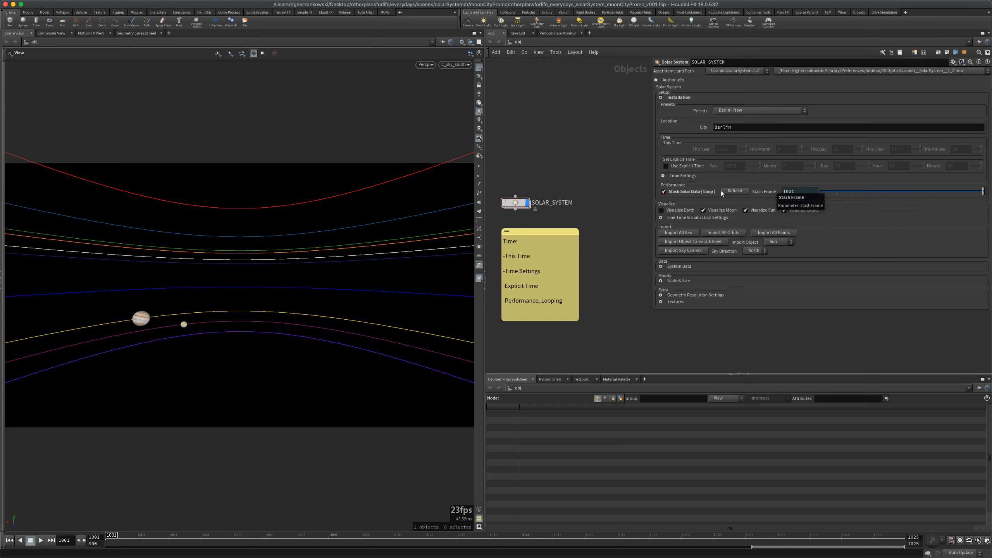
Disable Stash Solar Data (Loop), scrub the timeline to frame 1021 and return to the first frame
click(768, 192)
click(769, 192)
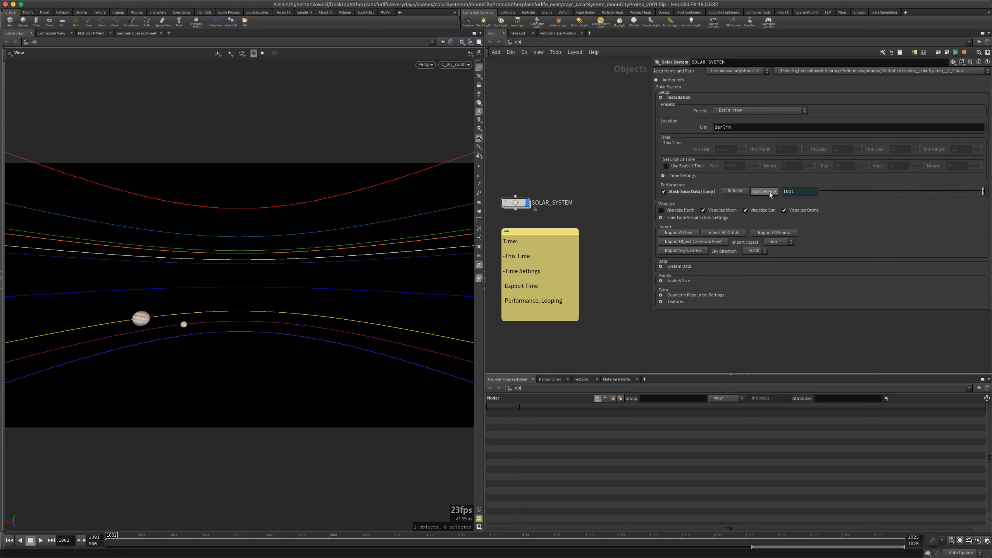
click(683, 193)
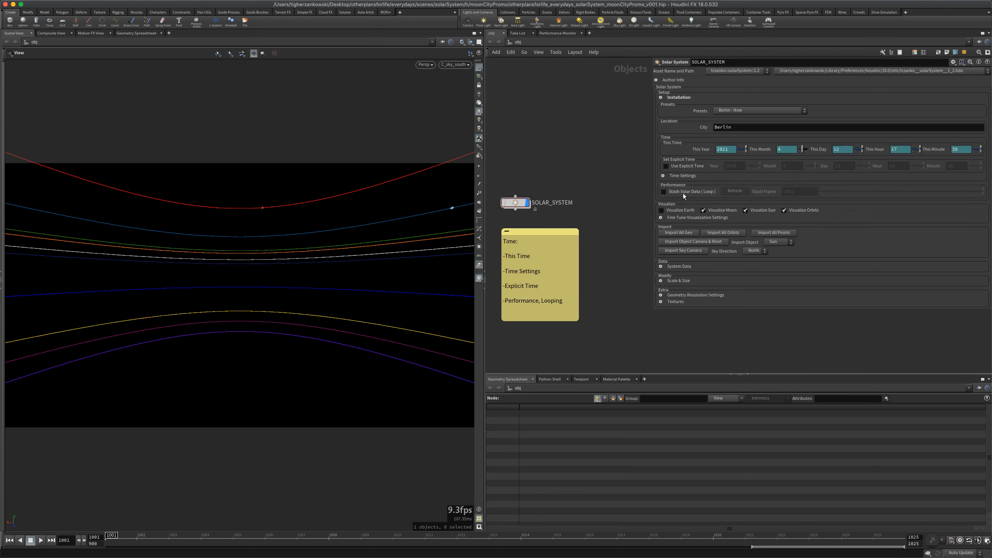
click(743, 110)
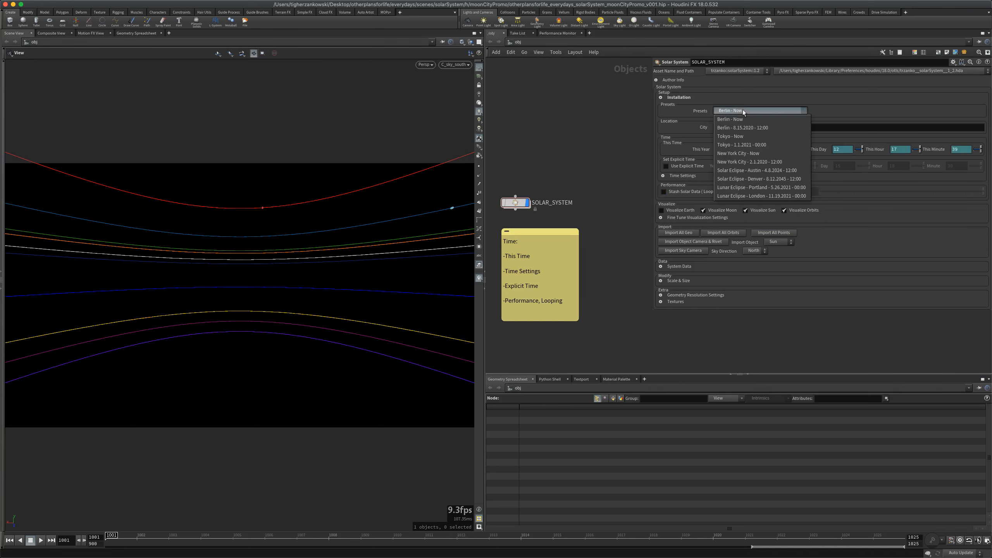
click(558, 179)
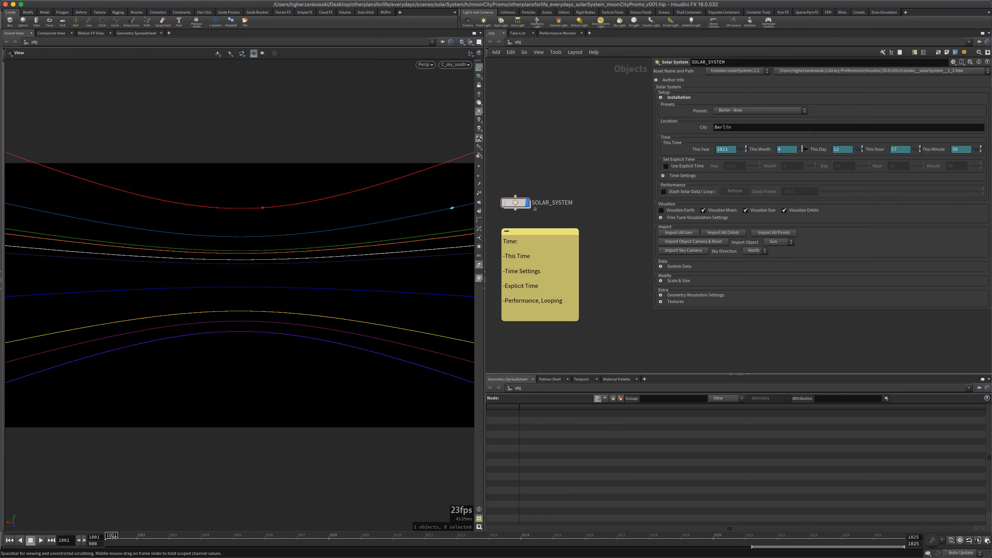
drag(232, 539, 759, 543)
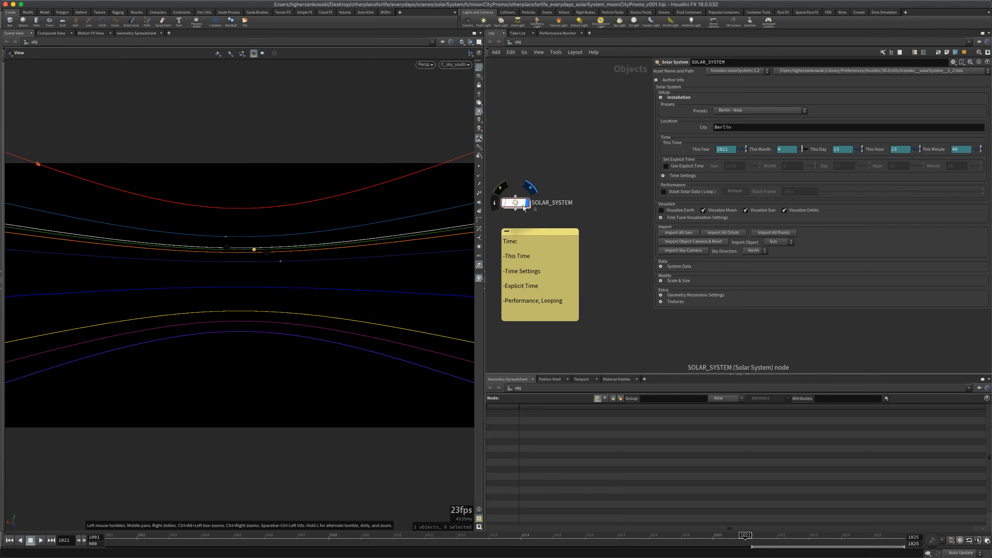
click(10, 540)
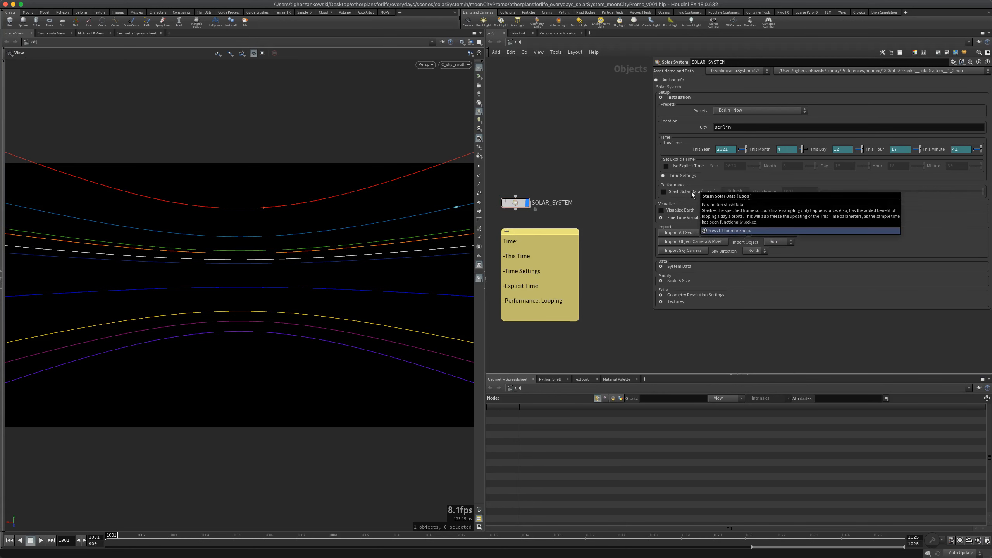
Scrub the live data to frame 1009, enable Stash Solar Data (Loop) there and scrub back to frame 1001
drag(138, 541, 261, 540)
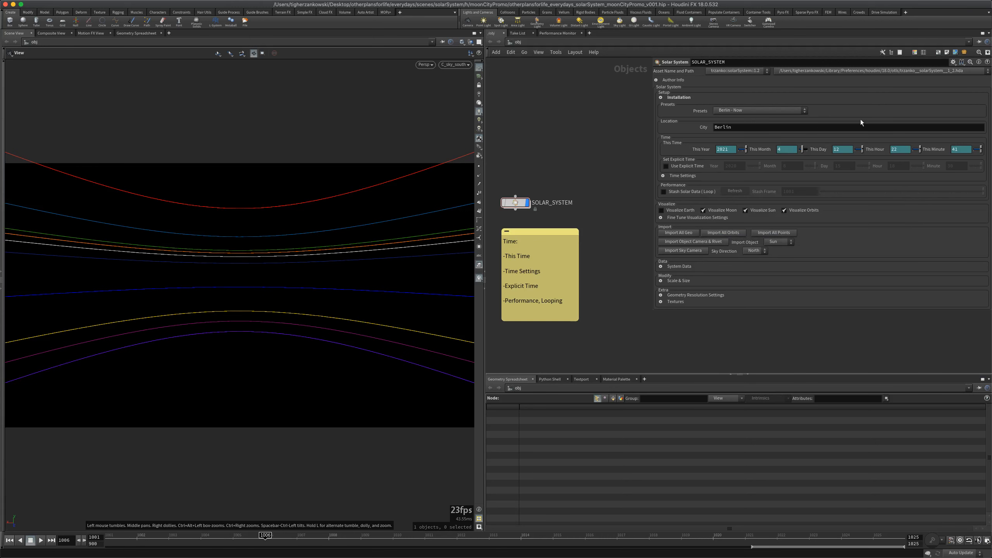
drag(295, 541, 358, 541)
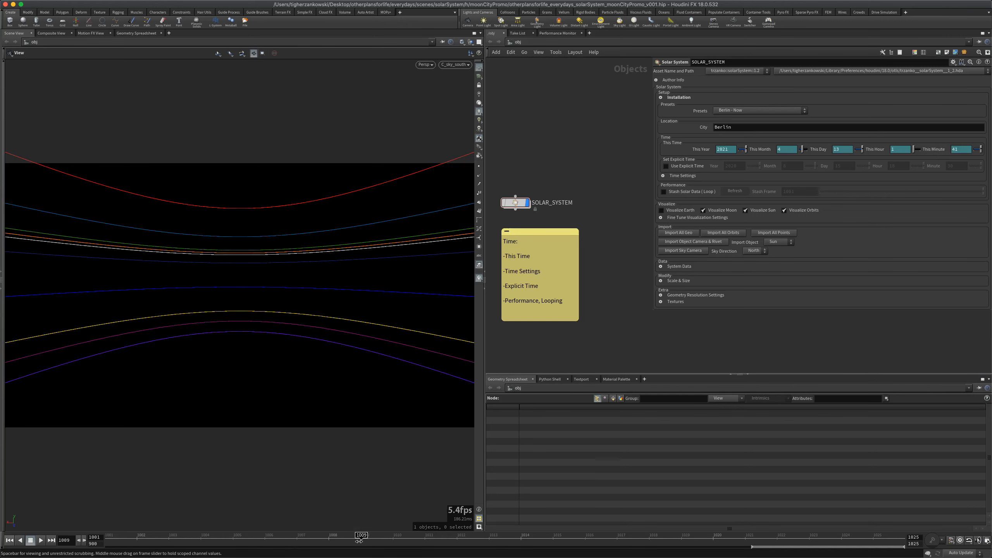
mouse_move(683, 194)
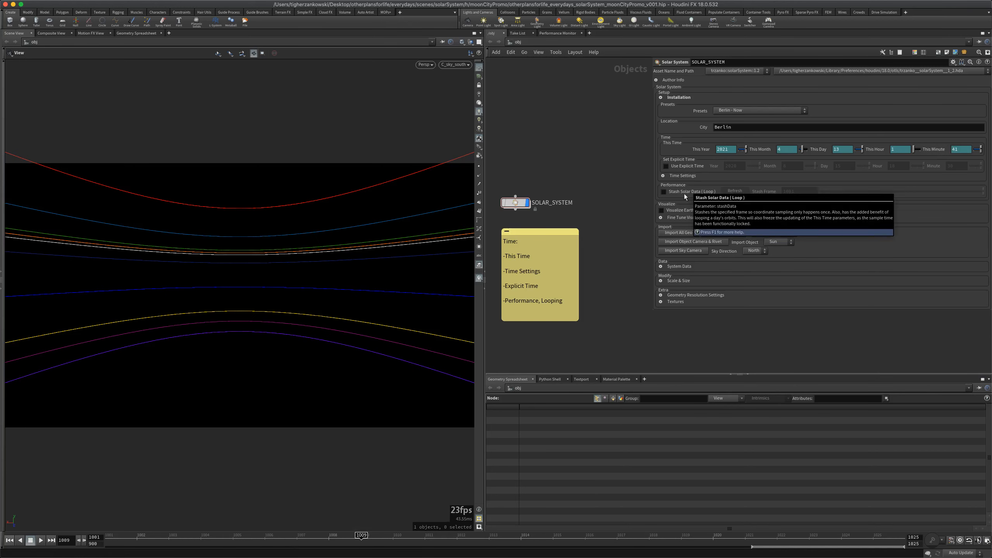
click(684, 194)
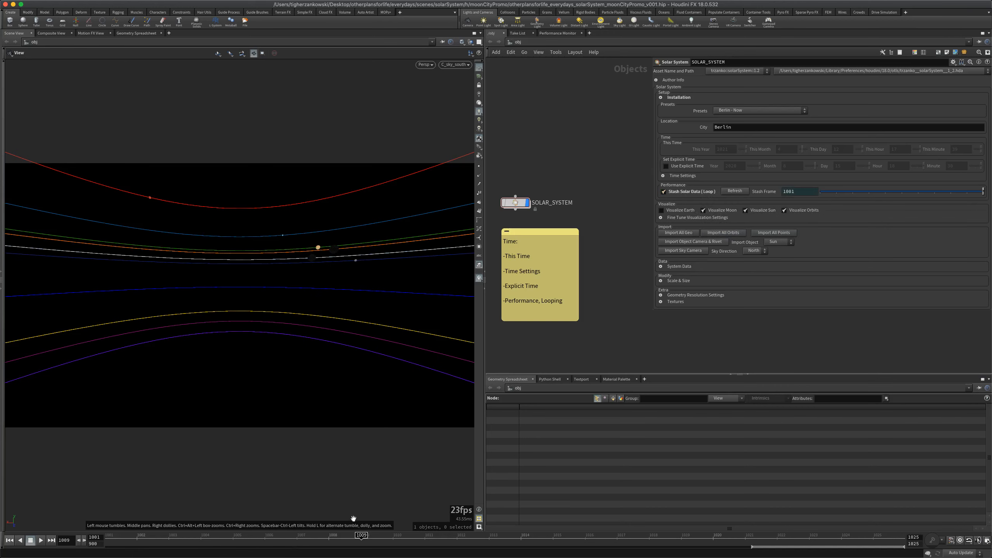
drag(353, 535, 77, 535)
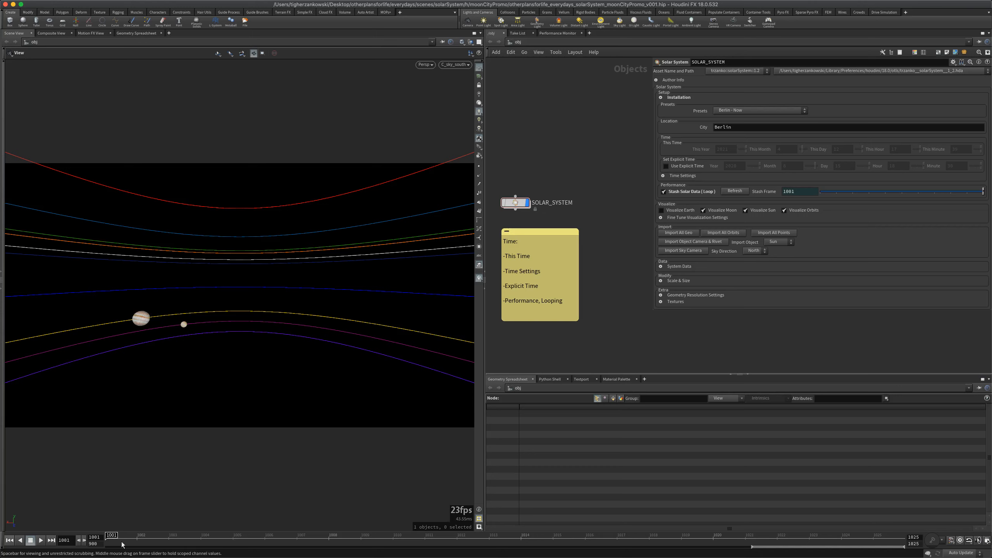
Play the stashed animation through the sky camera, stop it and return to the first frame
click(40, 541)
click(37, 542)
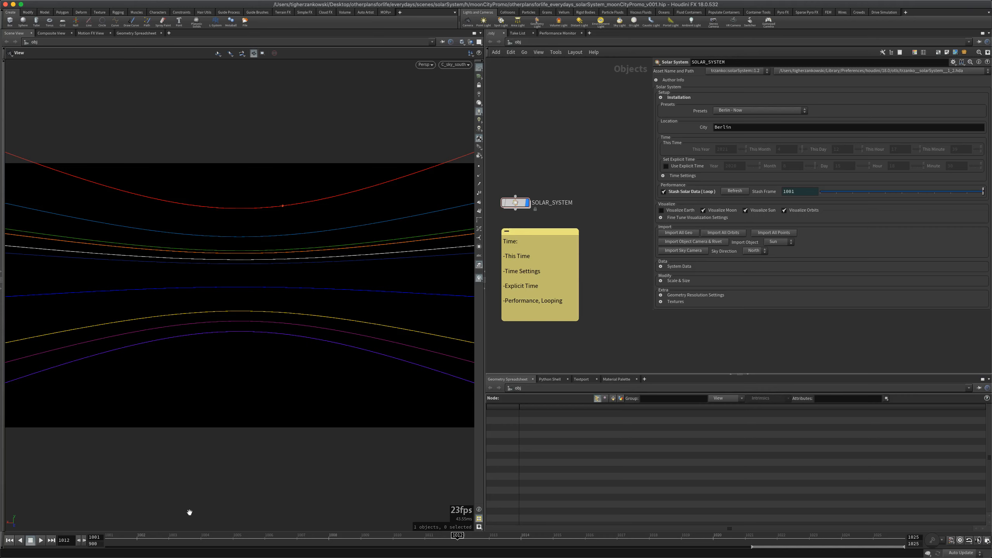
key(ctrl+Up)
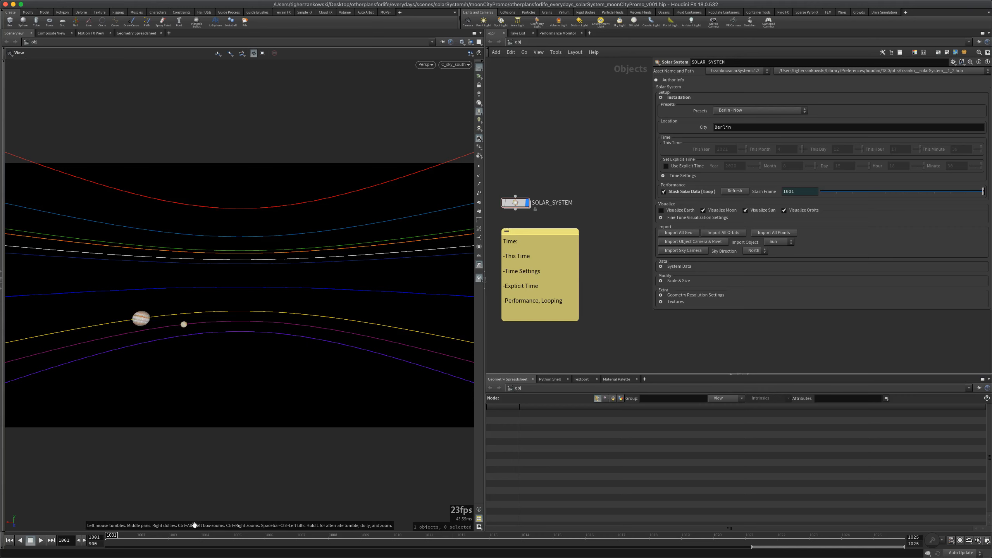